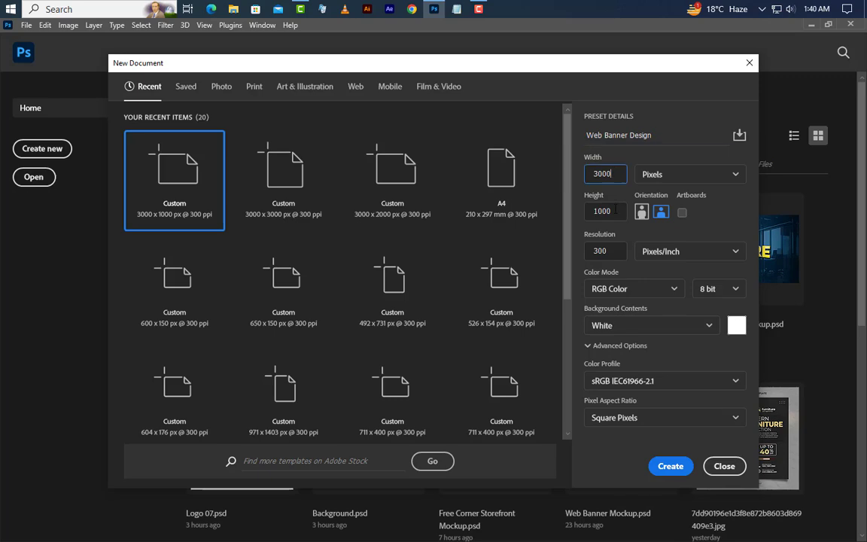
# Create a new document named Web Banner Design, 3000 x 1000 pixels at 300 pixels/inch in RGB Color with a white background
pyautogui.click(616, 210)
pyautogui.click(615, 251)
pyautogui.click(670, 466)
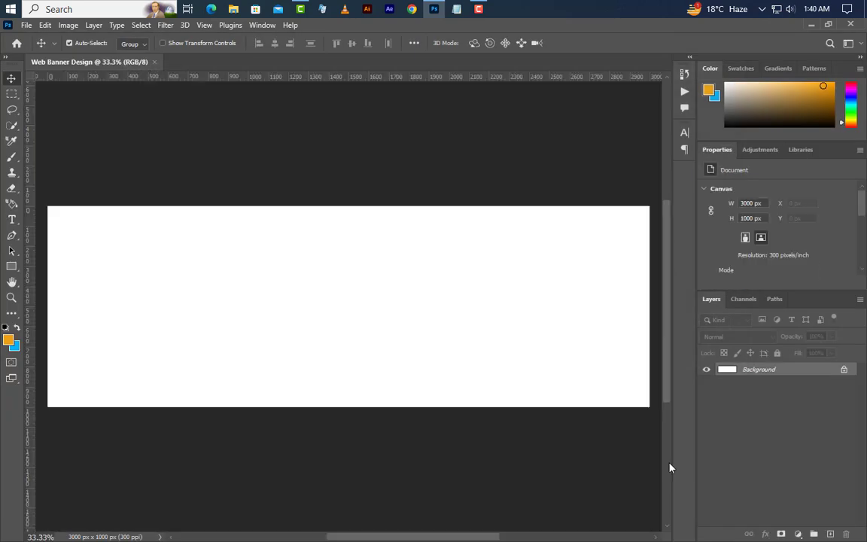
# Add a guide layout to the canvas with 75 px margins on all four sides, without columns or rows
pyautogui.click(203, 25)
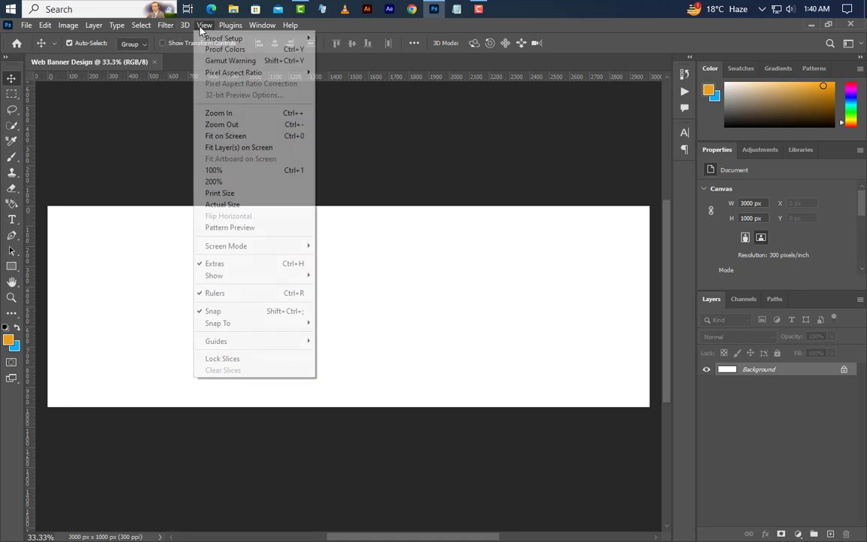
pyautogui.moveTo(280, 341)
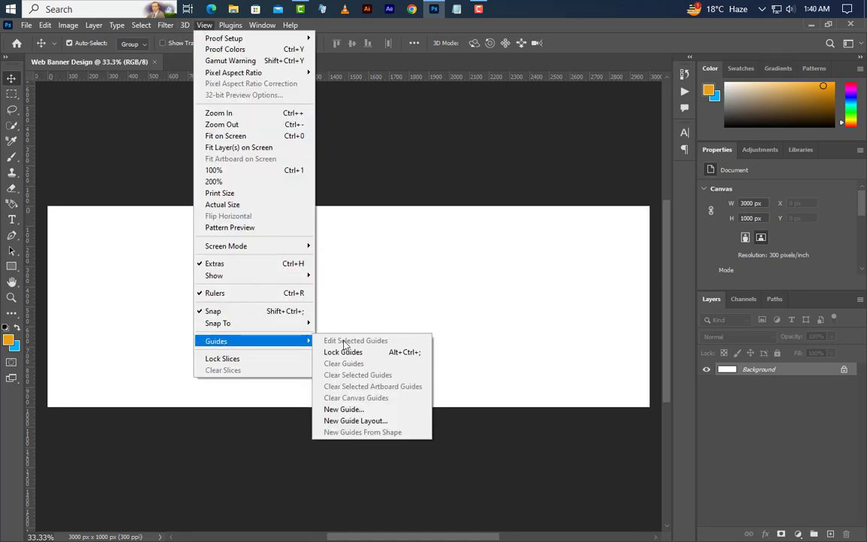
pyautogui.click(348, 421)
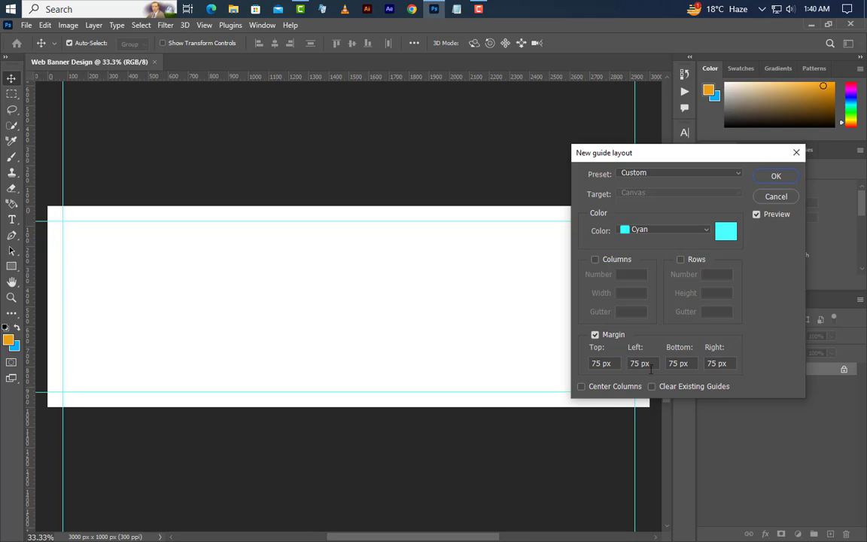
pyautogui.click(612, 366)
pyautogui.click(774, 175)
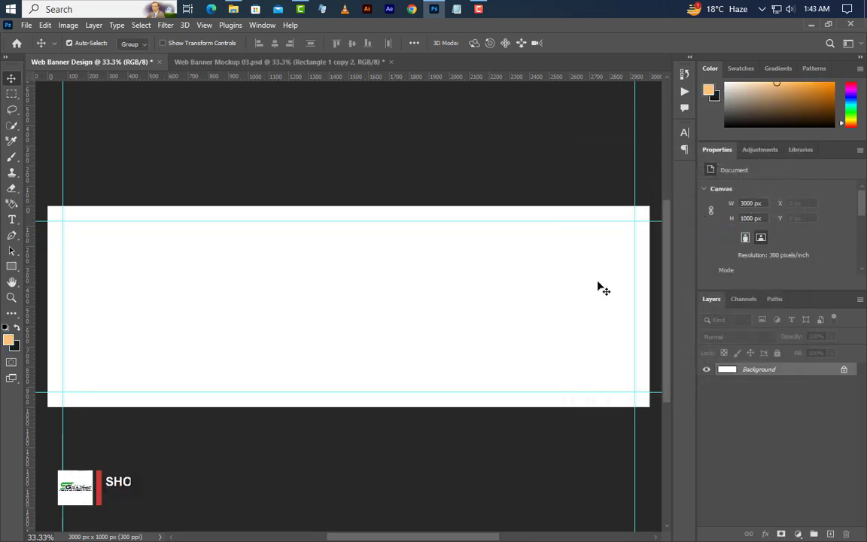
# Draw an orange rectangle near the middle of the banner and set its size to 880 px wide and 1390 px high
pyautogui.moveTo(11, 267); pyautogui.dragTo(23, 266)
pyautogui.moveTo(305, 198); pyautogui.dragTo(450, 484)
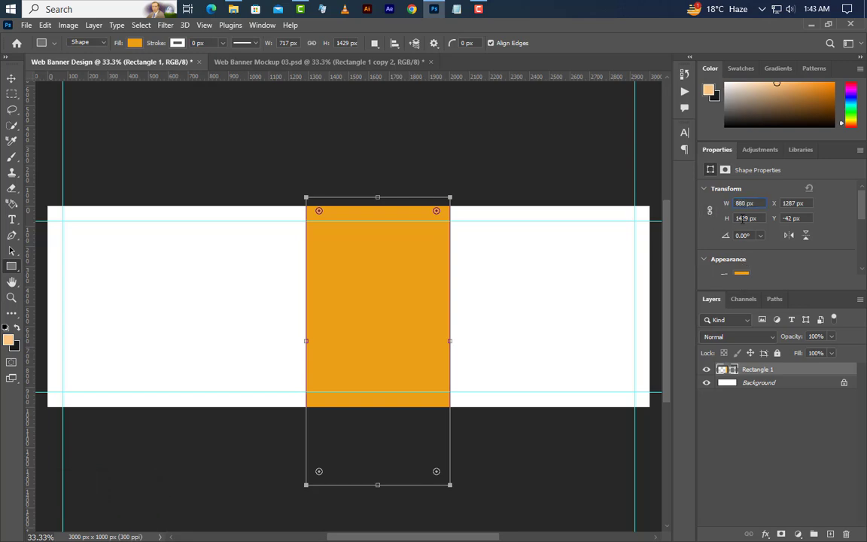
pyautogui.press('Tab')
pyautogui.doubleClick(735, 218)
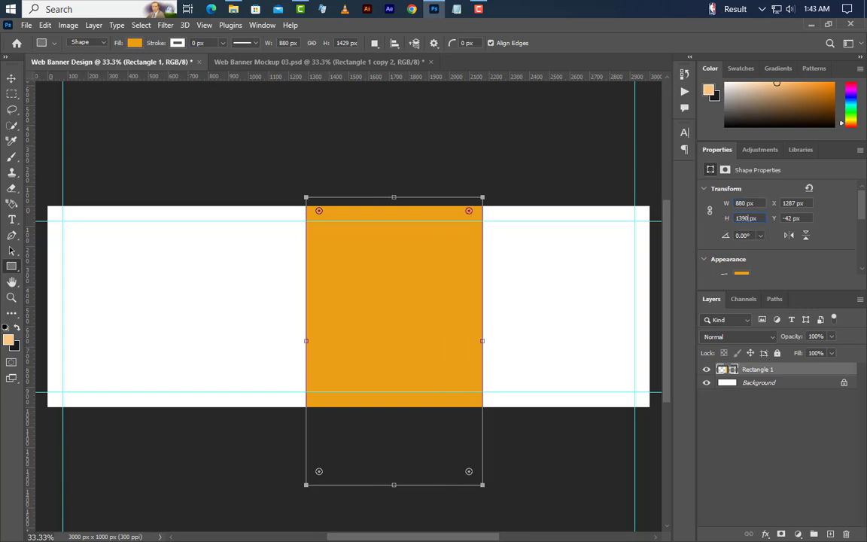
pyautogui.press('Return')
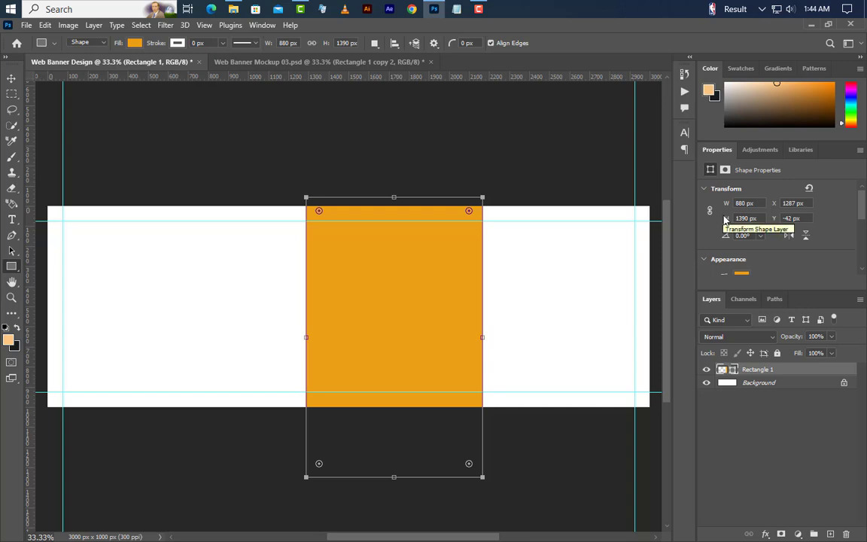
# Round all four corners of the orange rectangle with a 75 px radius
pyautogui.scroll(-3, 787, 238)
pyautogui.scroll(-1, 787, 238)
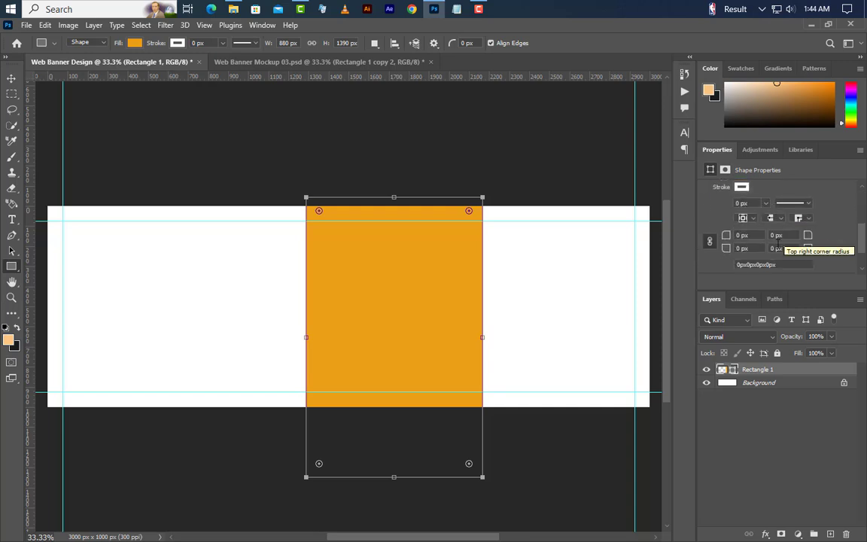
pyautogui.click(741, 235)
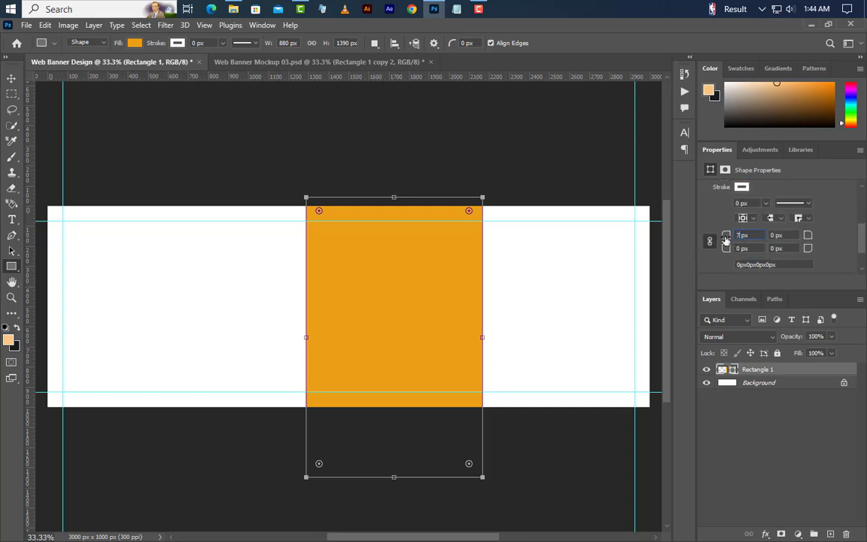
pyautogui.write('75')
pyautogui.press('Return')
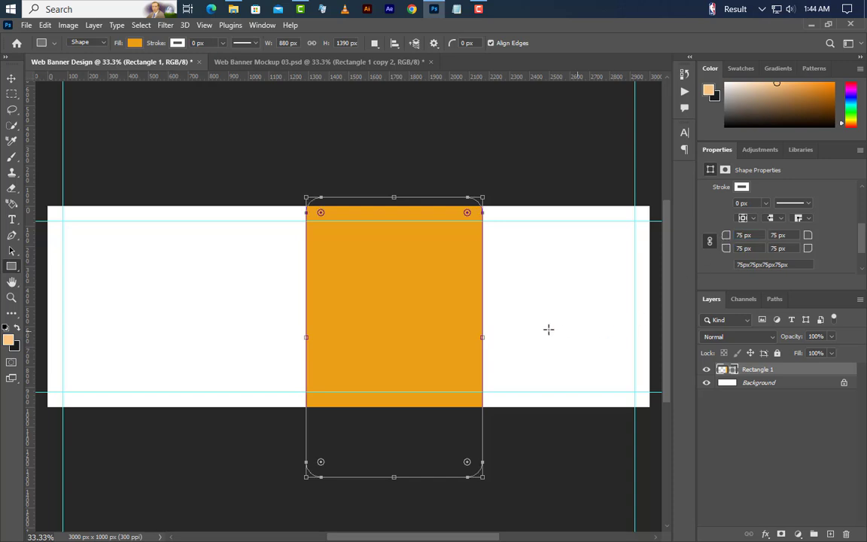
# Rotate the rectangle's path to 45° and move it up to the banner's upper right, extending past the canvas's top edge
pyautogui.rightClick(437, 279)
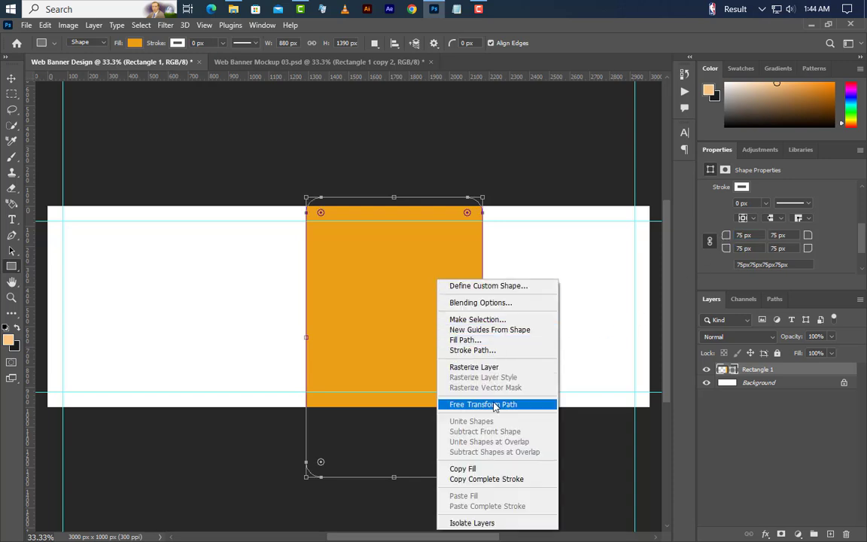
pyautogui.click(466, 403)
pyautogui.moveTo(521, 242); pyautogui.dragTo(557, 316)
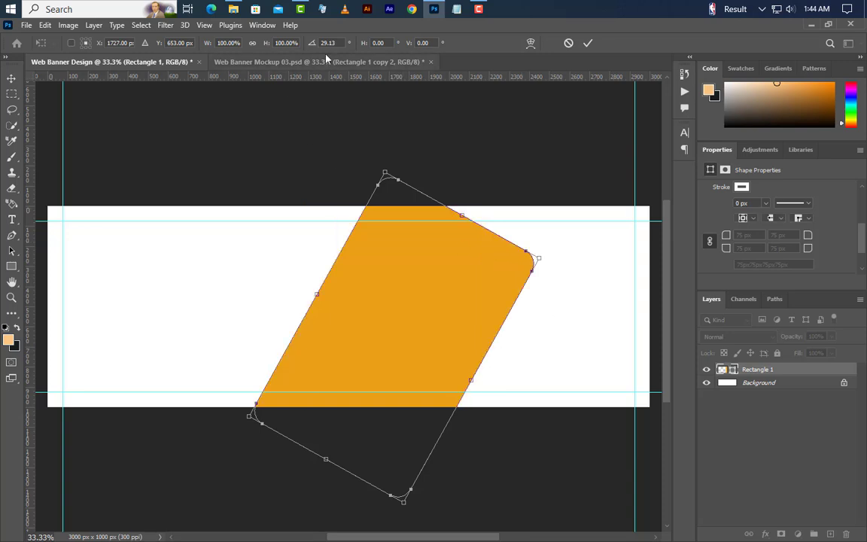
pyautogui.write('45')
pyautogui.press('Return')
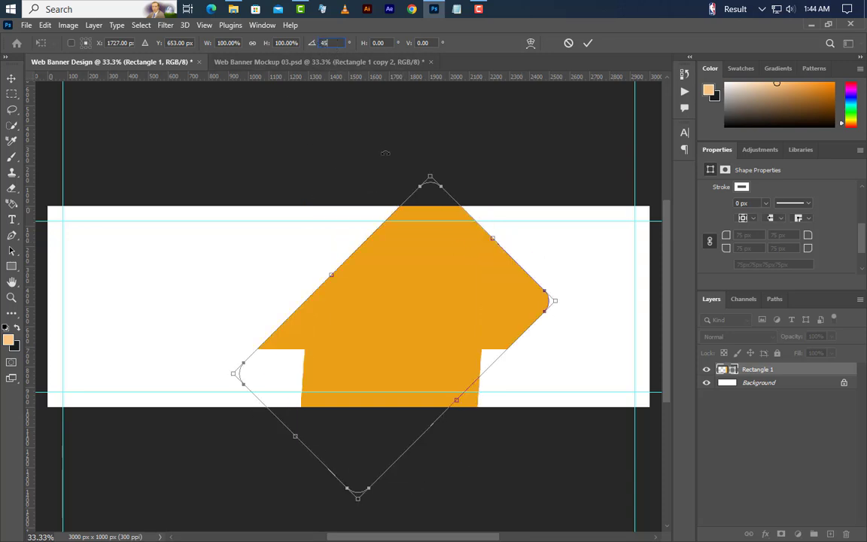
pyautogui.moveTo(412, 344); pyautogui.dragTo(536, 219)
pyautogui.click(587, 43)
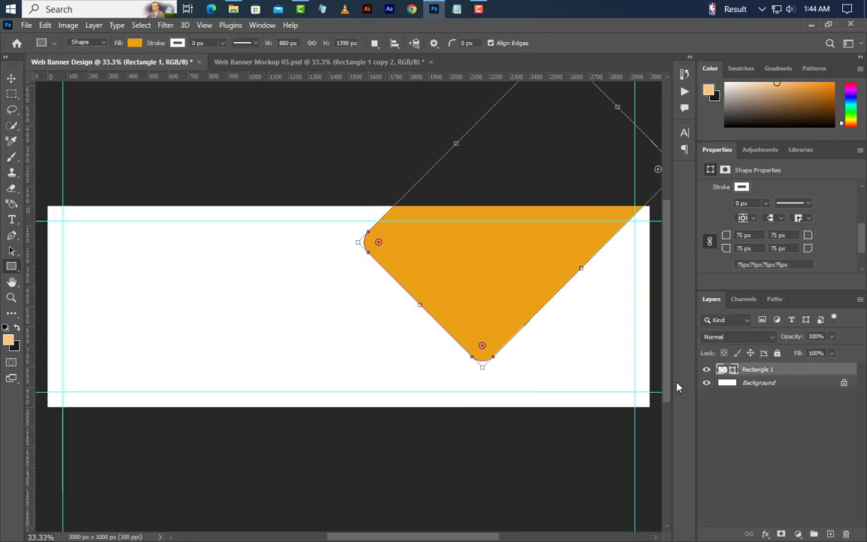
# Add a drop shadow to the rectangle with 65% opacity, 67° angle, 10 px distance, 10% spread and 20 px size
pyautogui.rightClick(814, 372)
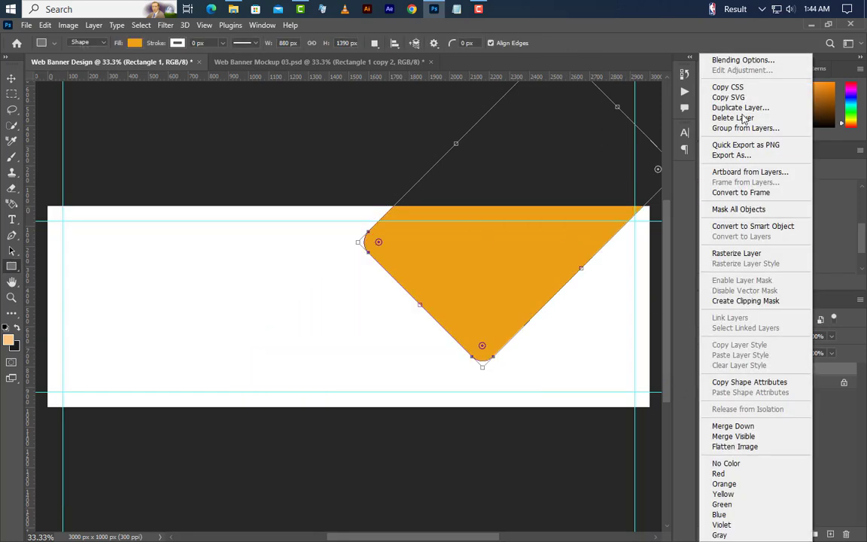
pyautogui.click(760, 61)
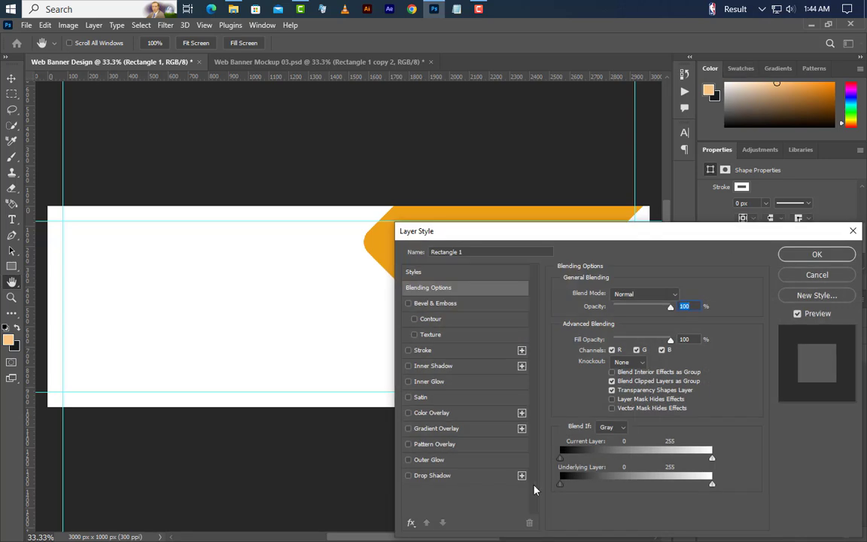
pyautogui.click(479, 477)
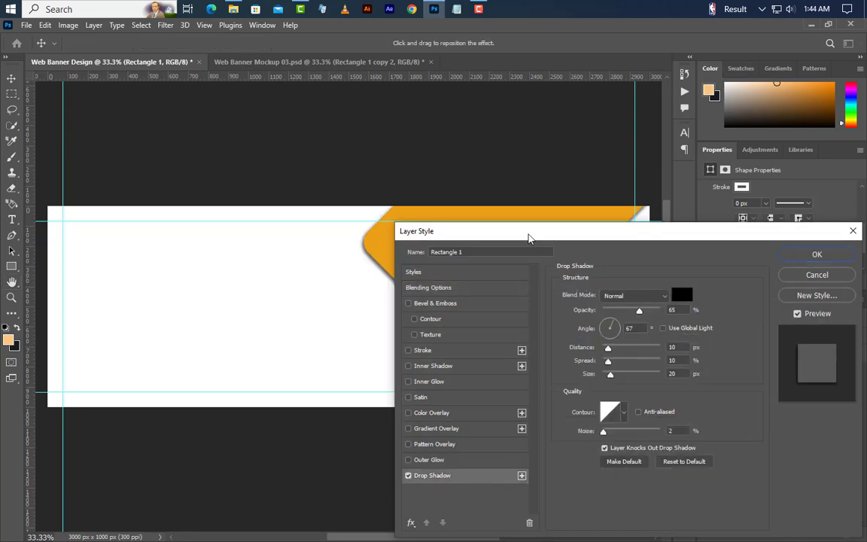
pyautogui.moveTo(523, 234); pyautogui.dragTo(646, 182)
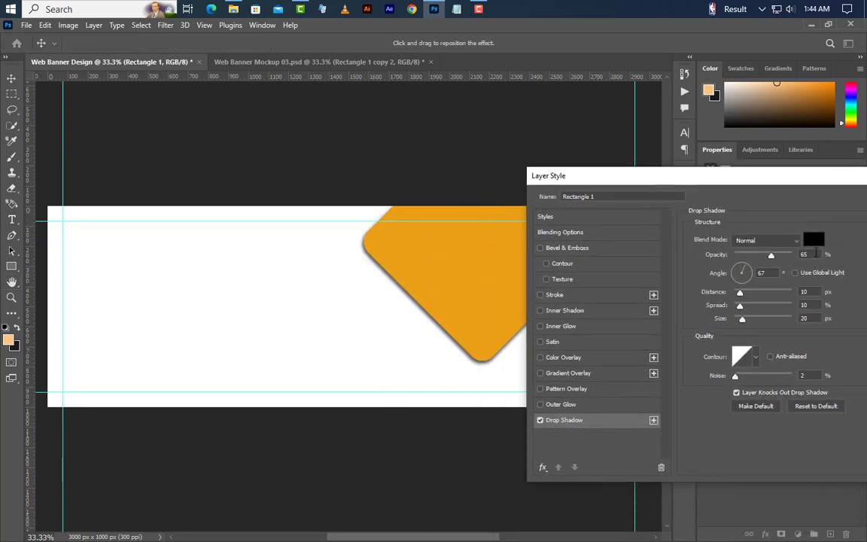
pyautogui.doubleClick(802, 255)
pyautogui.press('Tab')
pyautogui.press('Tab')
pyautogui.press('Tab')
pyautogui.press('Tab')
pyautogui.moveTo(753, 178); pyautogui.dragTo(476, 277)
pyautogui.click(686, 295)
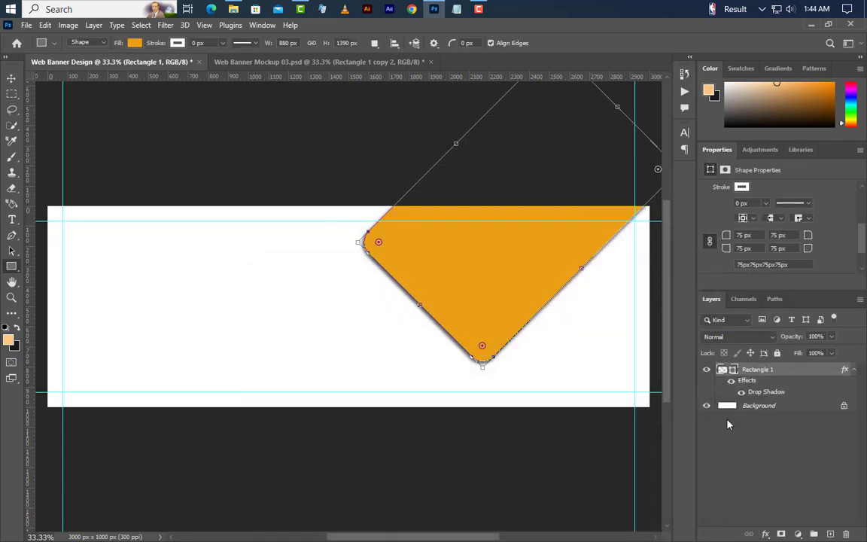
pyautogui.click(854, 368)
# Duplicate the Rectangle 1 layer and move the copy down-left of the original, leaving a narrow diagonal gap between them
pyautogui.rightClick(803, 369)
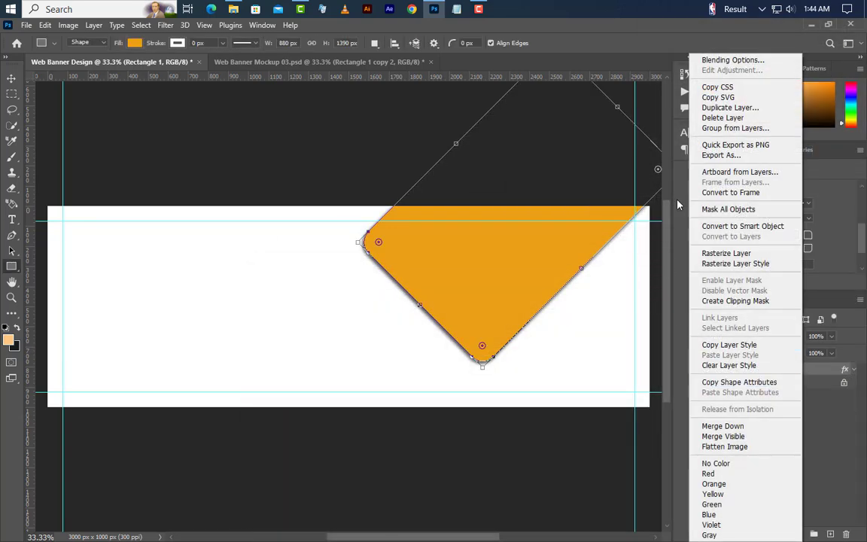
pyautogui.click(742, 109)
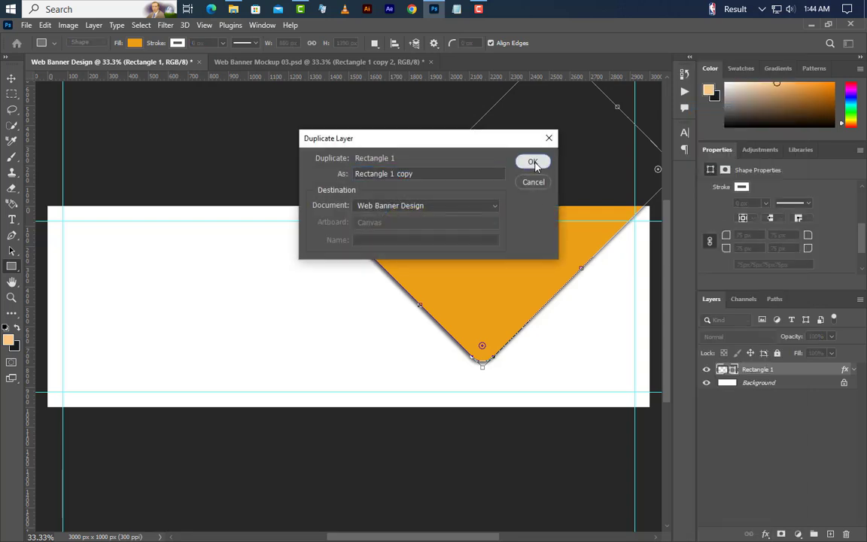
pyautogui.click(532, 161)
pyautogui.click(12, 78)
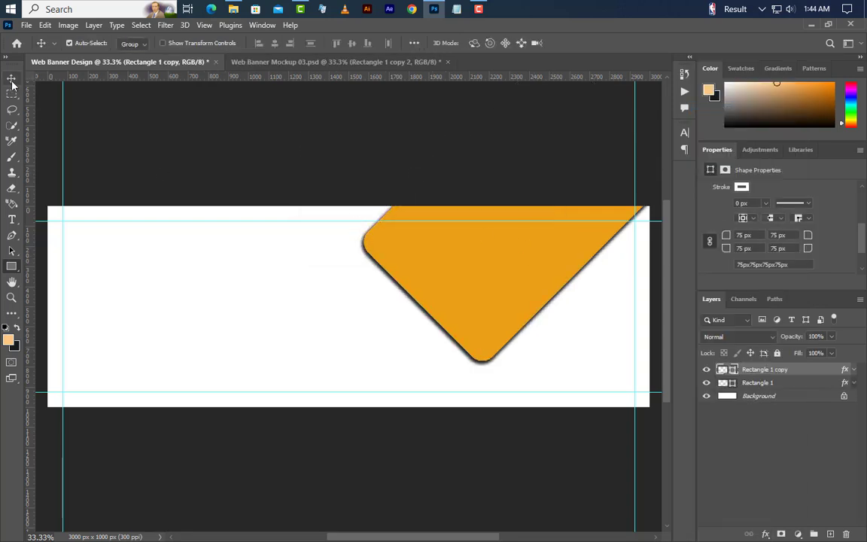
pyautogui.moveTo(476, 236); pyautogui.dragTo(383, 345)
# Duplicate the lower rectangle and place the copy in the banner's lower-right corner, clear of the other two rectangles
pyautogui.rightClick(817, 372)
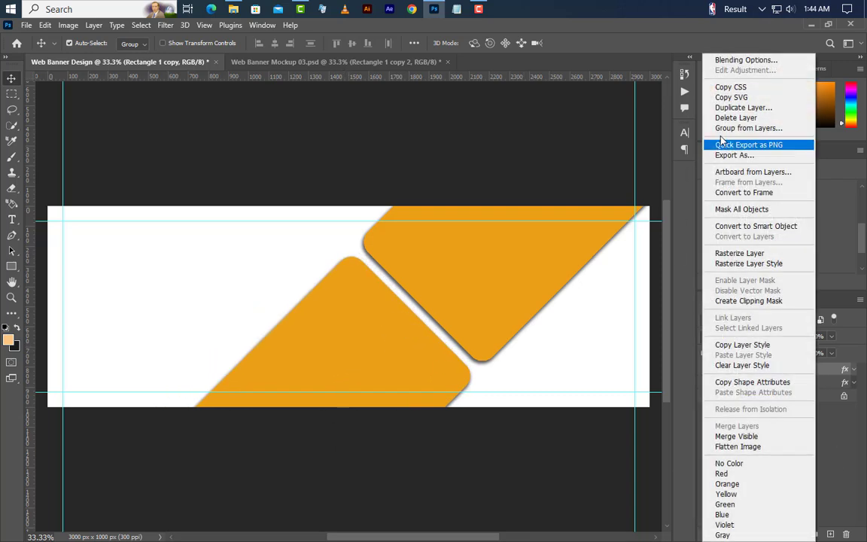
pyautogui.click(754, 108)
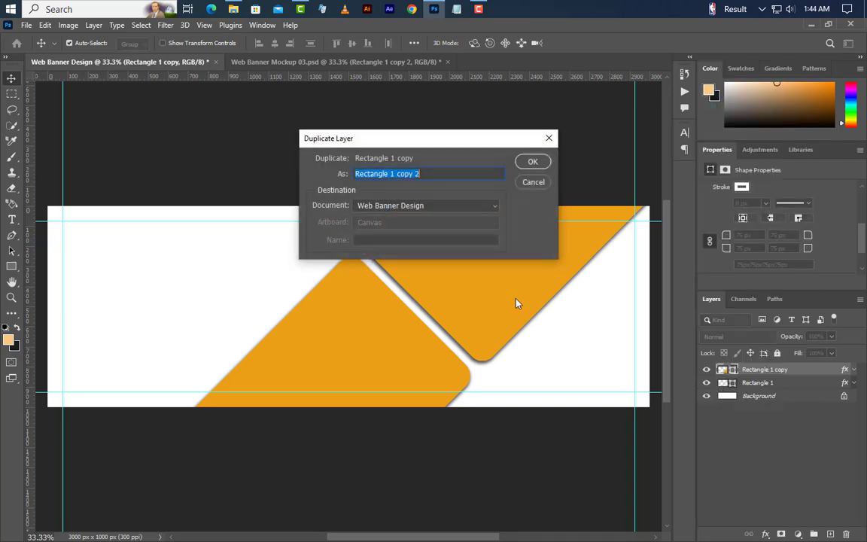
pyautogui.click(531, 162)
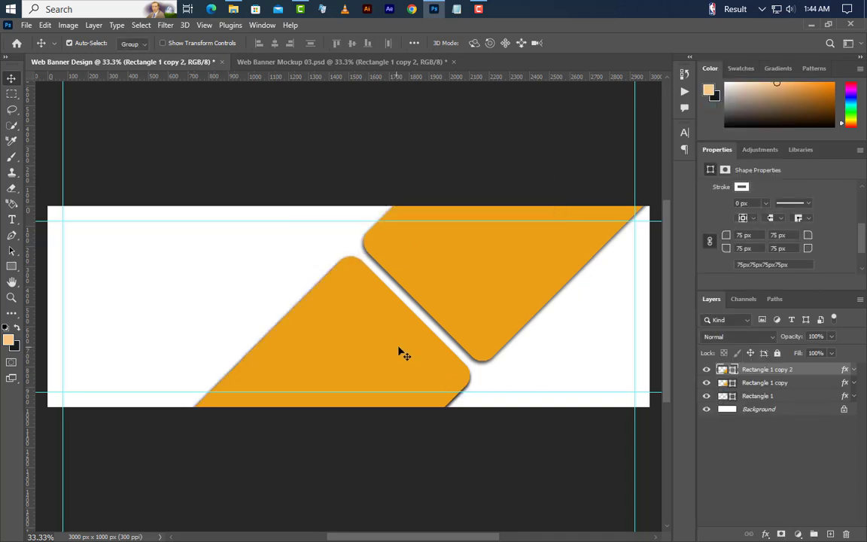
pyautogui.moveTo(400, 349); pyautogui.dragTo(546, 362)
pyautogui.click(756, 386)
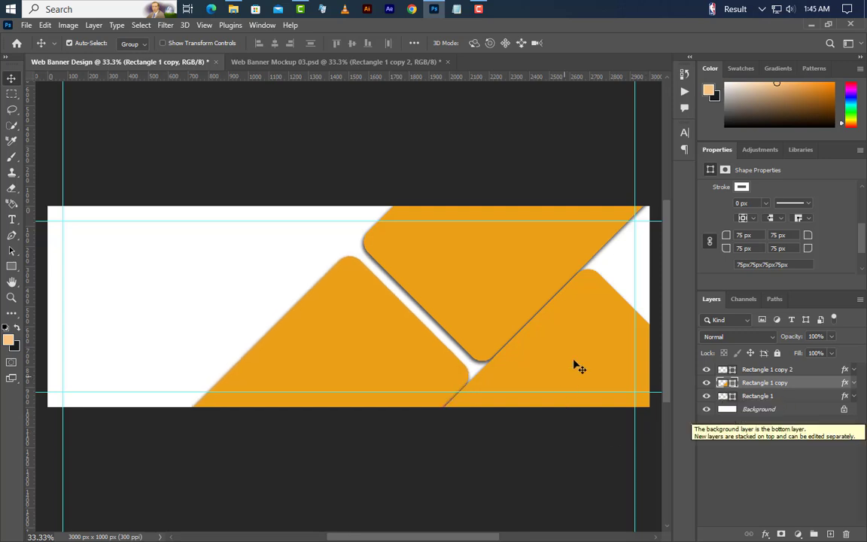
pyautogui.click(579, 335)
pyautogui.moveTo(582, 336); pyautogui.dragTo(612, 353)
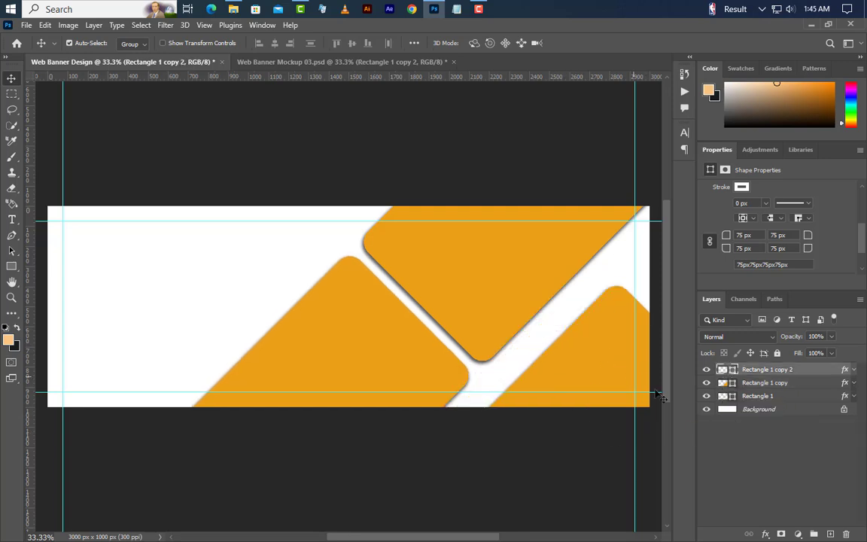
# Group the Rectangle 1 and Rectangle 1 copy layers
pyautogui.click(788, 385)
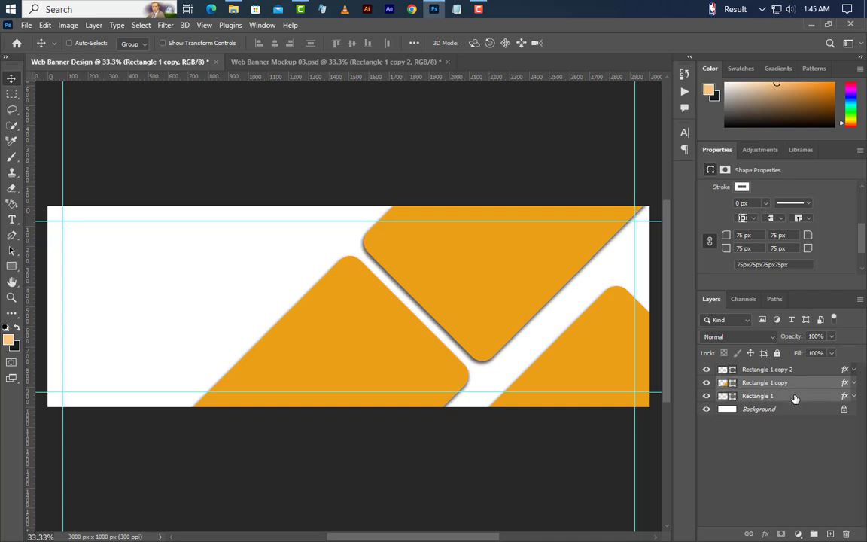
pyautogui.keyDown('shift'); pyautogui.click(793, 397); pyautogui.keyUp('shift')
pyautogui.click(814, 533)
# Center the group of two rectangles horizontally and vertically on the whole canvas, and clear the selection
pyautogui.hotkey('ctrl', 'a')
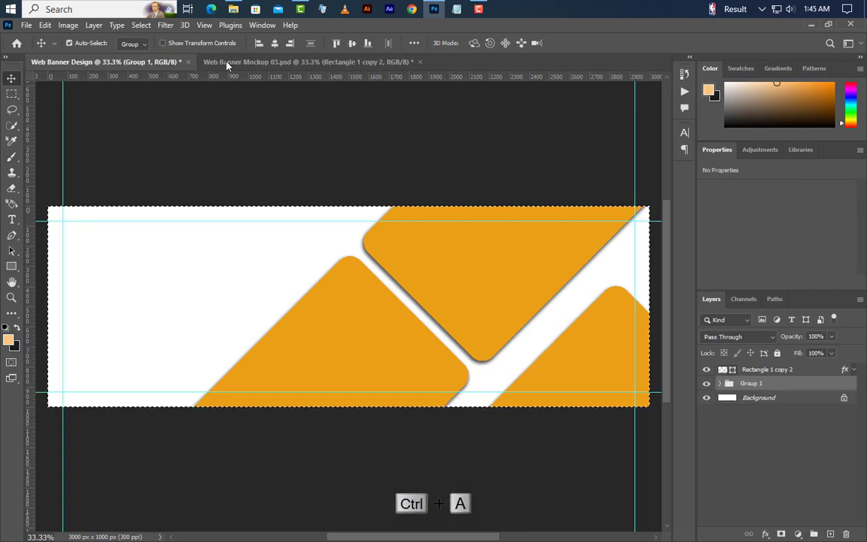
pyautogui.click(274, 43)
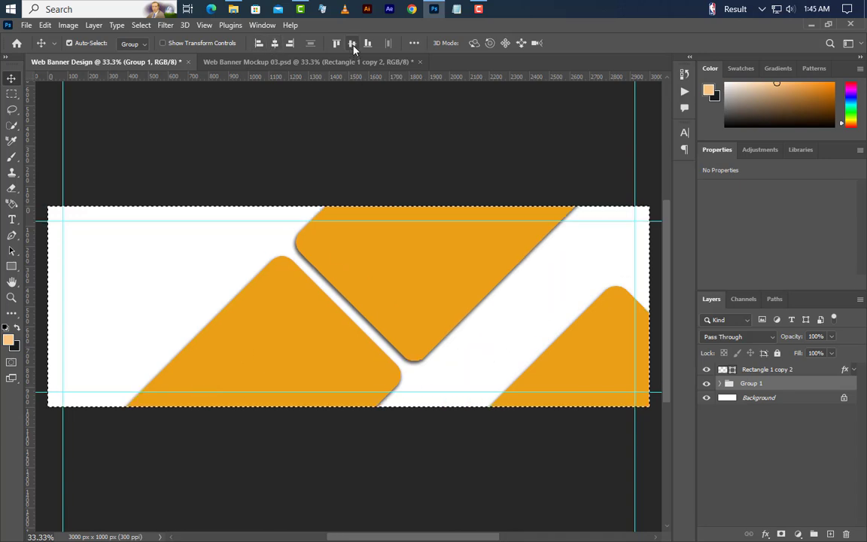
pyautogui.click(352, 43)
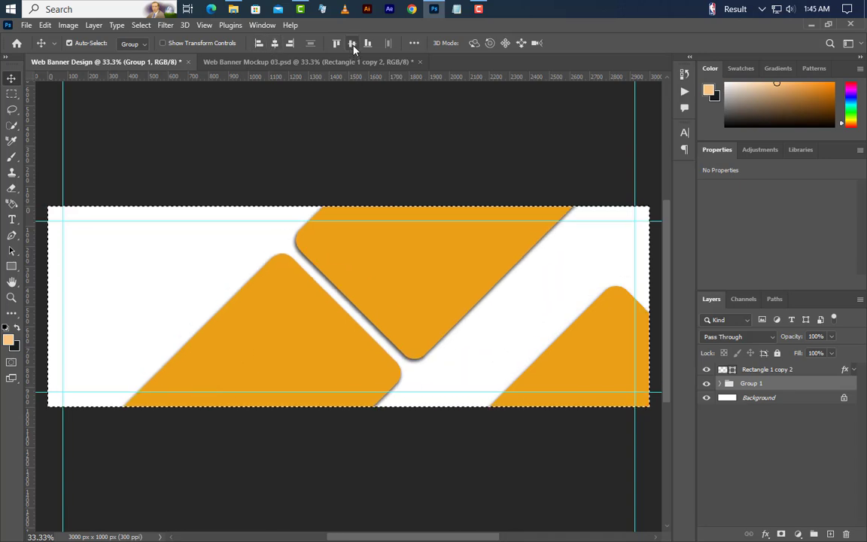
pyautogui.click(141, 25)
pyautogui.click(151, 49)
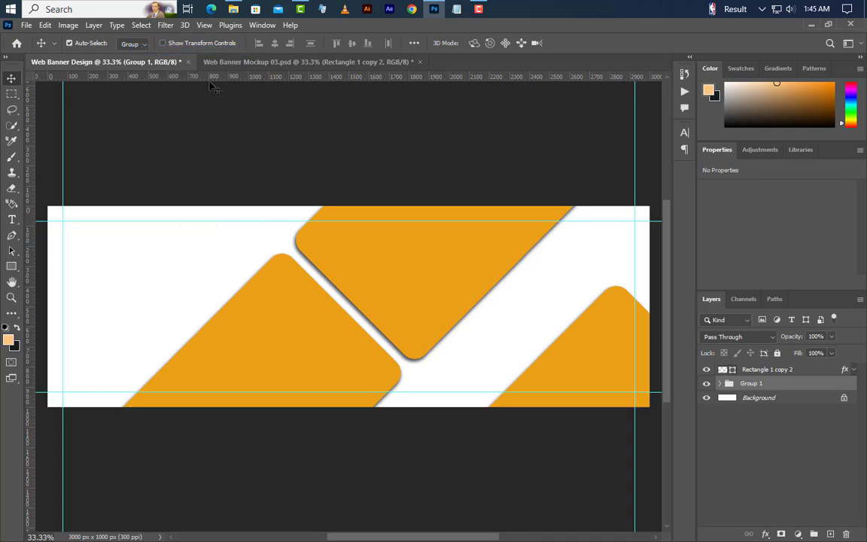
# Add a vertical guide at 1863 px
pyautogui.click(205, 25)
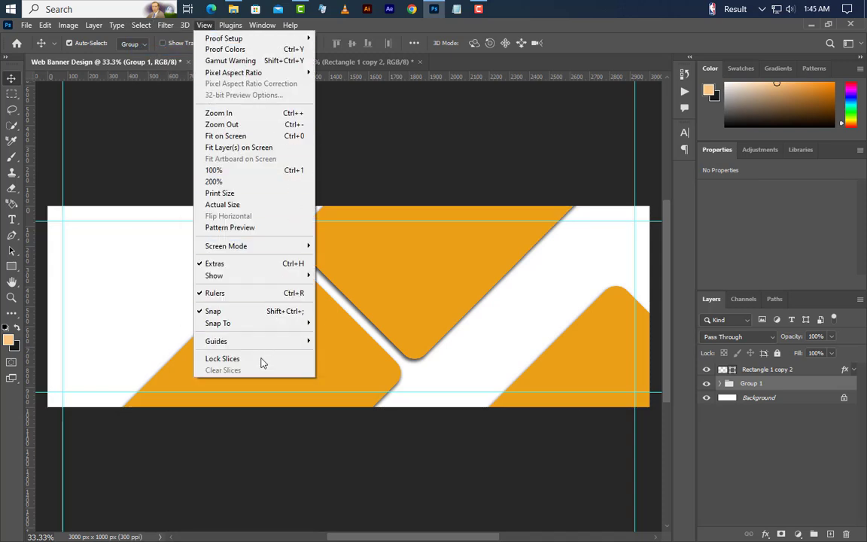
pyautogui.moveTo(251, 343)
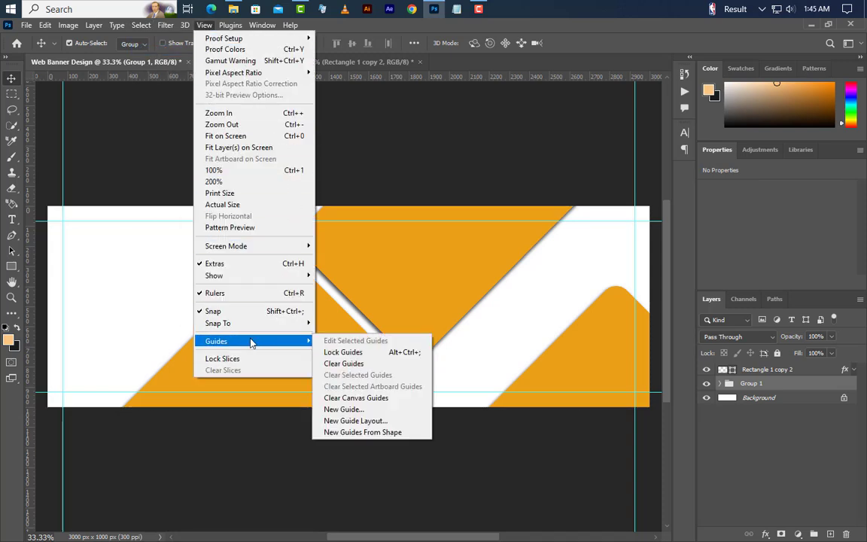
pyautogui.click(343, 408)
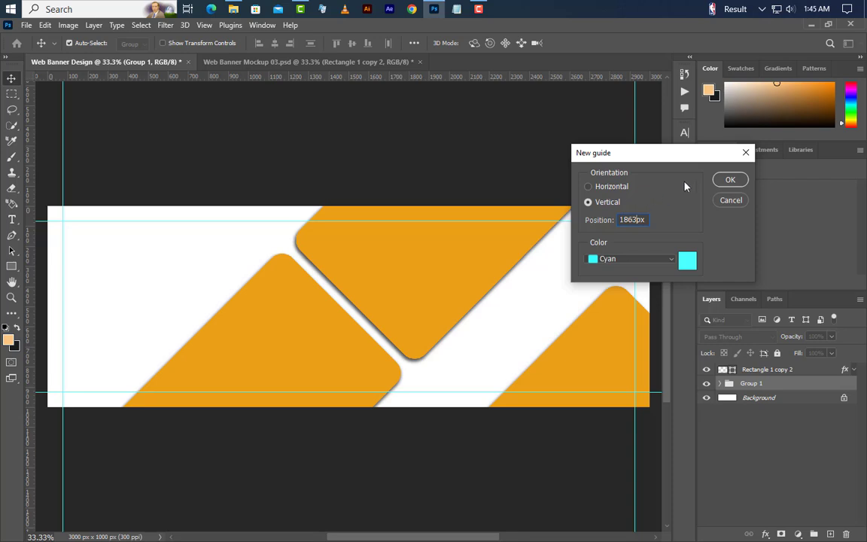
pyautogui.click(727, 179)
# Move Group 1 right until its upper rectangle meets the 1863 px guide, and shift the lower-right rectangle right to leave a narrow diagonal gap
pyautogui.moveTo(488, 301); pyautogui.dragTo(519, 301)
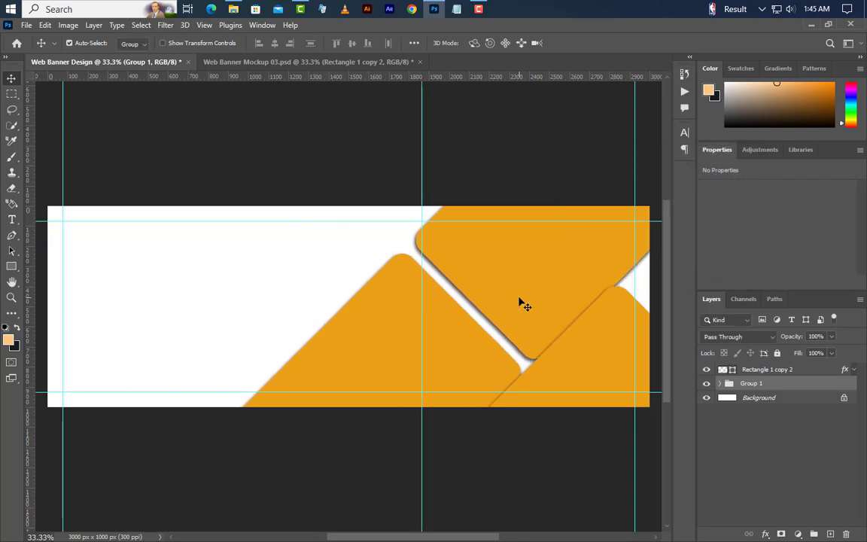
pyautogui.click(589, 372)
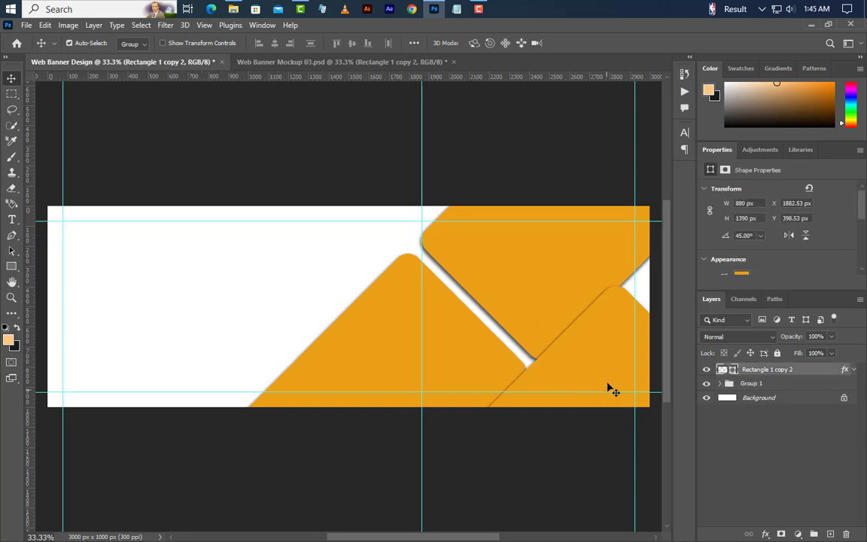
pyautogui.moveTo(613, 360); pyautogui.dragTo(645, 359)
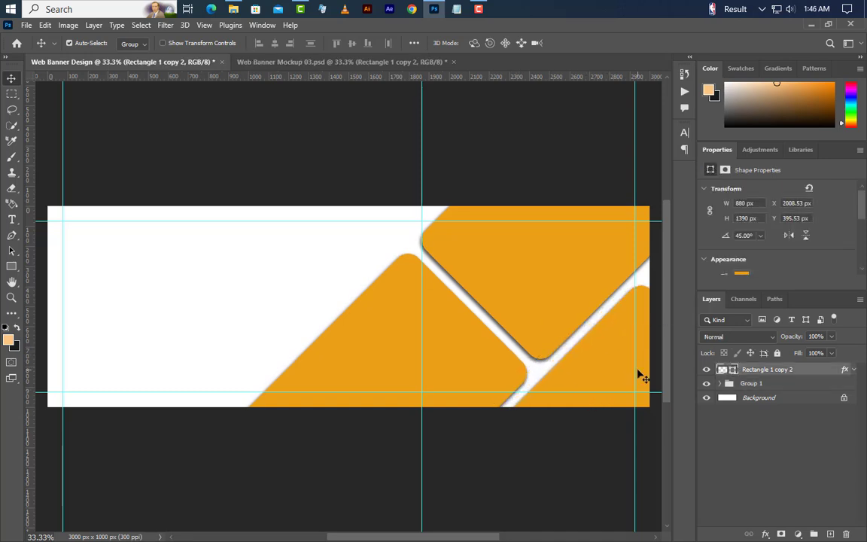
# Duplicate the Rectangle 1 copy 2 layer and place the copy up-left of the other rectangles with a narrow diagonal gap, at about X 662, Y -893 px
pyautogui.rightClick(831, 372)
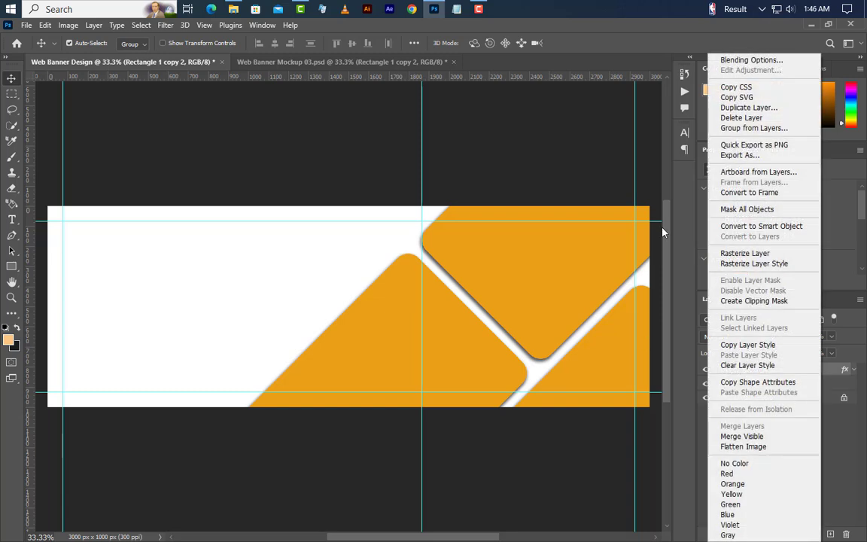
pyautogui.click(769, 108)
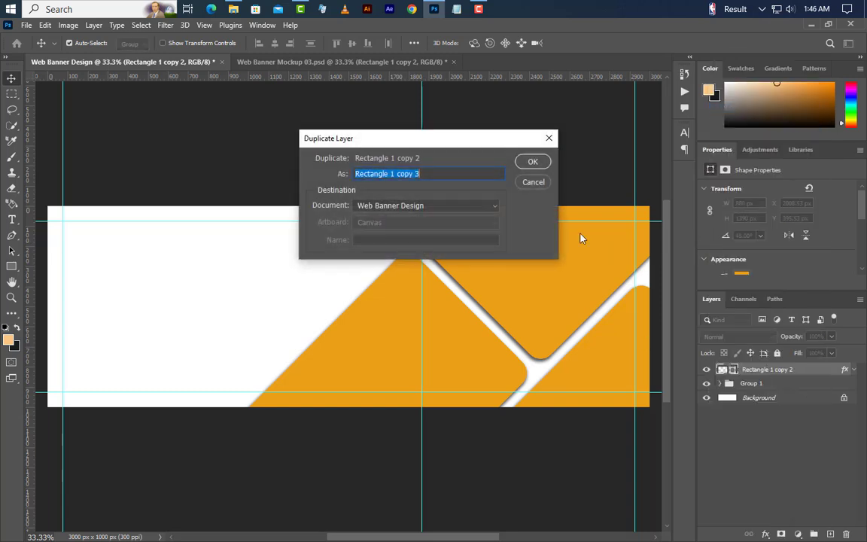
pyautogui.click(531, 162)
pyautogui.moveTo(557, 322); pyautogui.dragTo(376, 118)
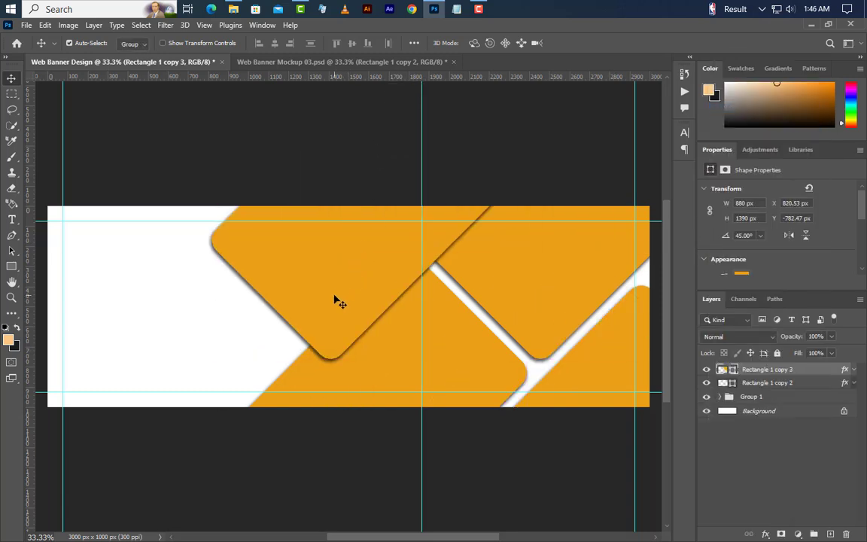
pyautogui.moveTo(336, 298); pyautogui.dragTo(301, 275)
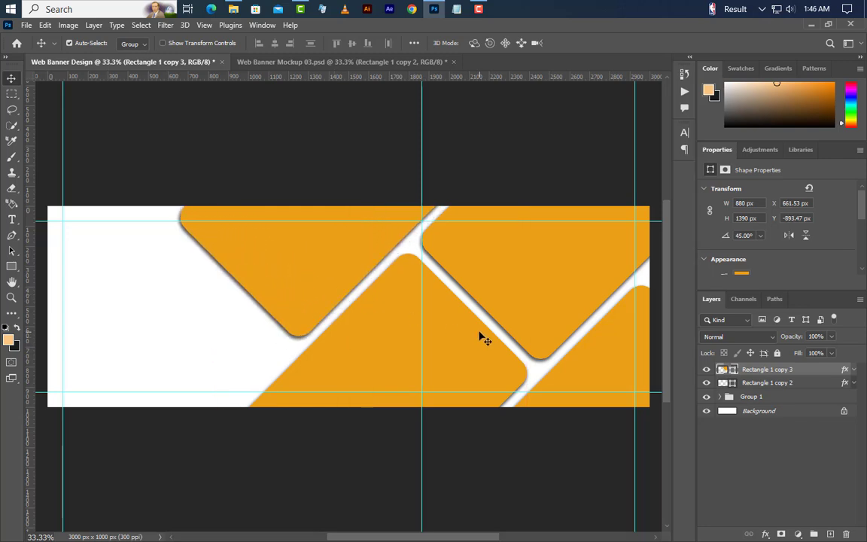
# Delete Group 1 while keeping its layers, and remove the vertical guide at 1863 px
pyautogui.click(797, 397)
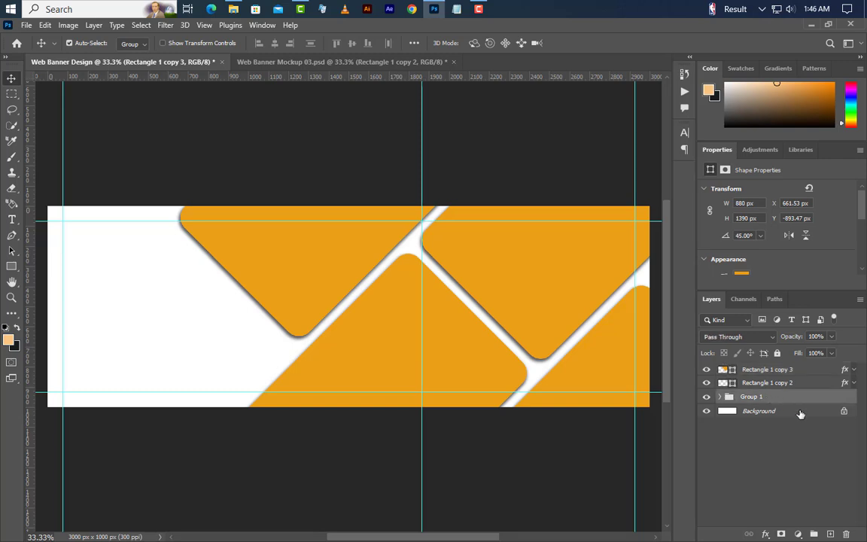
pyautogui.click(846, 533)
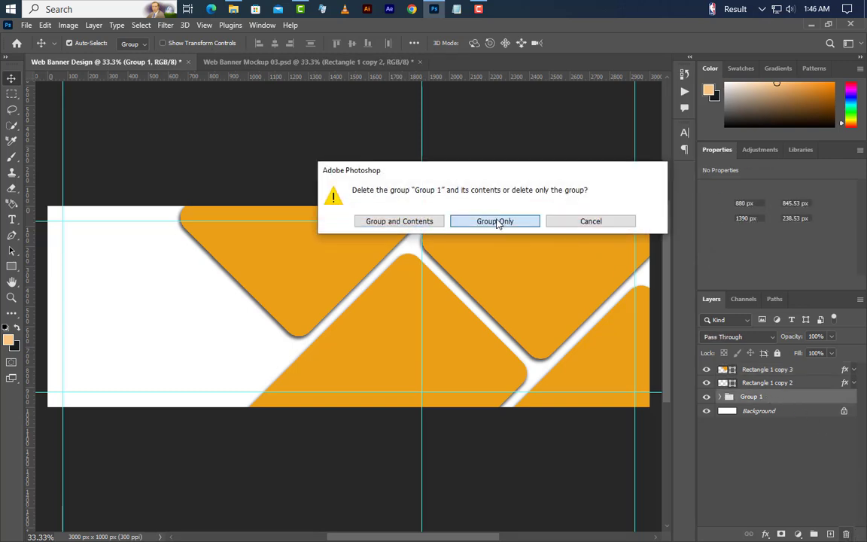
pyautogui.click(448, 201)
pyautogui.moveTo(418, 323); pyautogui.dragTo(6, 294)
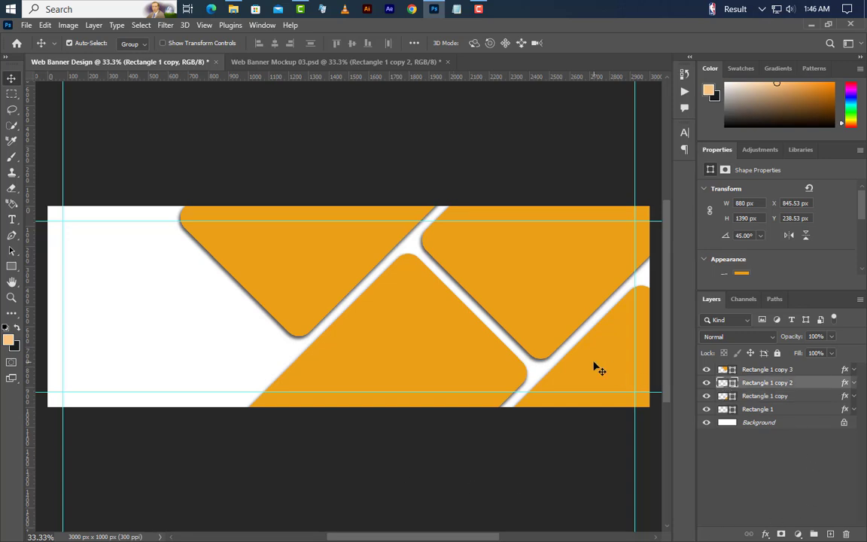
# Change the fill color of the lower-right rectangle, Rectangle 1 copy 2, to #fbc583
pyautogui.click(733, 383)
pyautogui.doubleClick(733, 383)
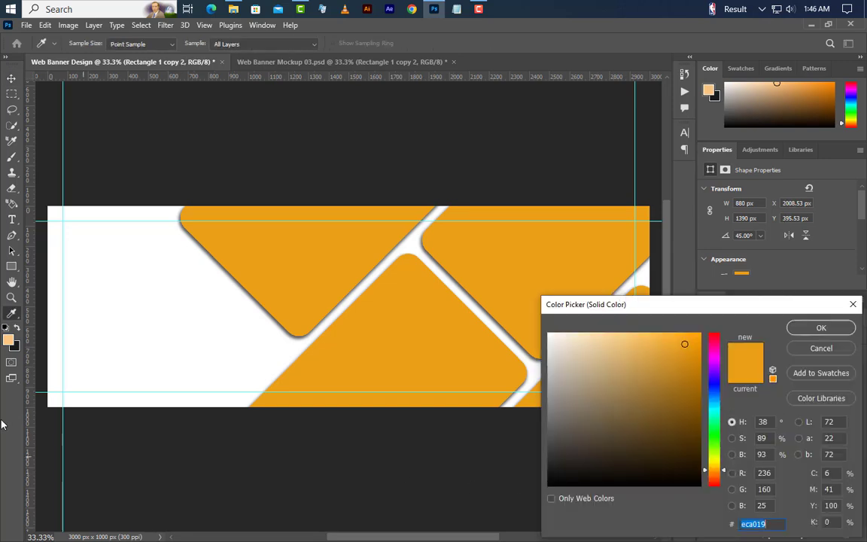
pyautogui.write('fbc583')
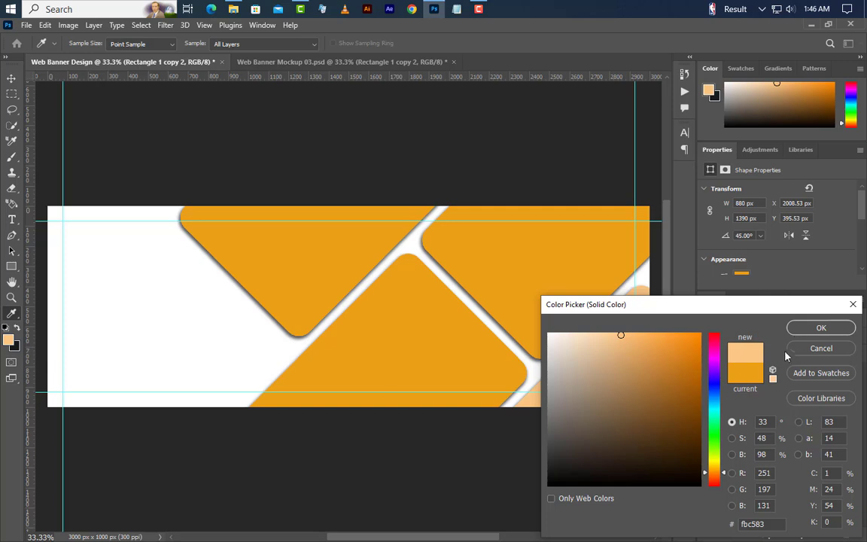
pyautogui.click(819, 328)
# Add a Solid Color fill layer with color #161c1f directly above the Background layer
pyautogui.click(800, 427)
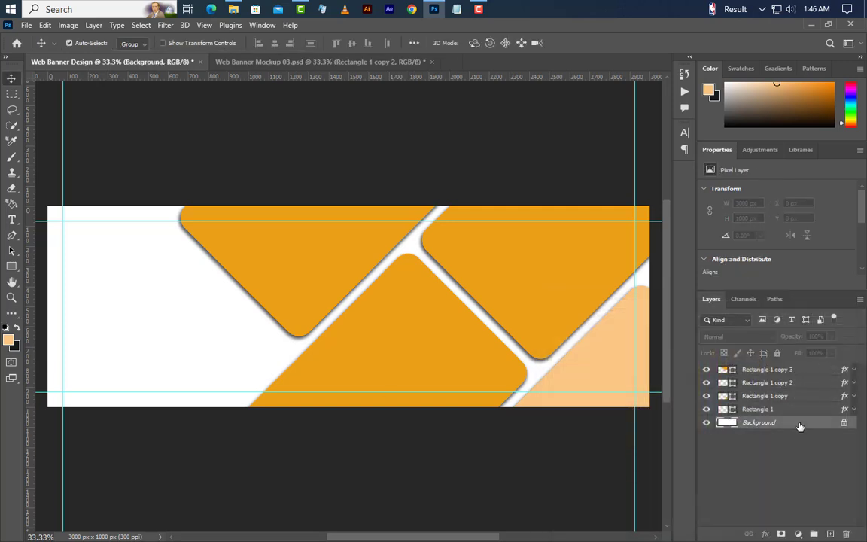
pyautogui.click(799, 534)
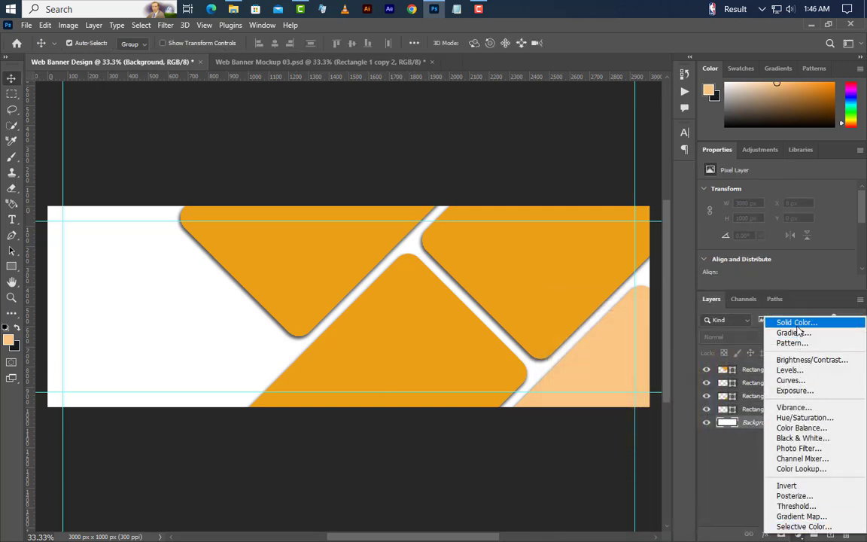
pyautogui.click(799, 323)
pyautogui.hotkey('ctrl', 'v')
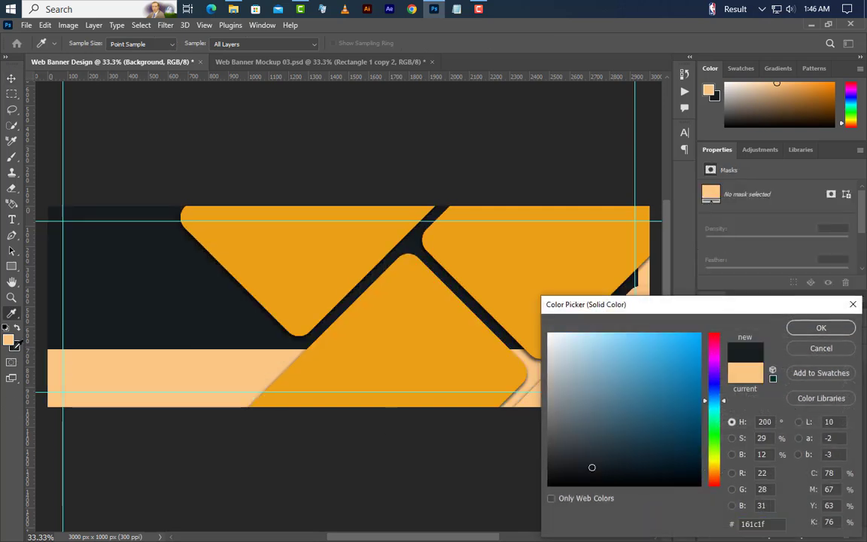
pyautogui.click(837, 331)
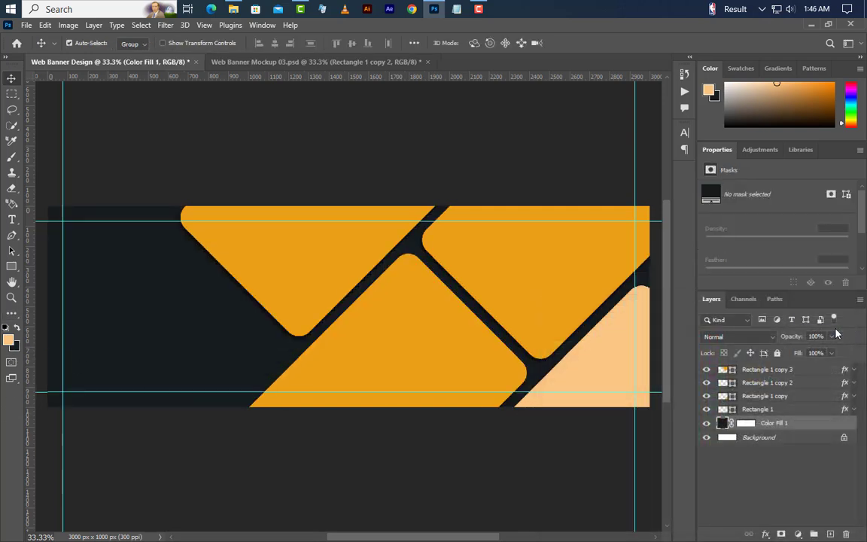
# Place Image 02.jpg from File Explorer directly above the Rectangle 1 layer, scaled to about 26.6% so it covers the upper-right rectangle
pyautogui.click(633, 390)
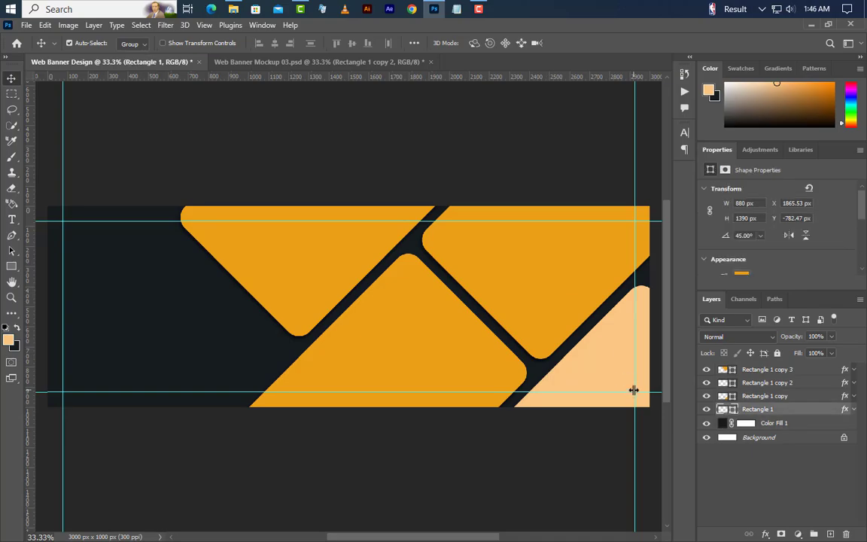
pyautogui.click(812, 25)
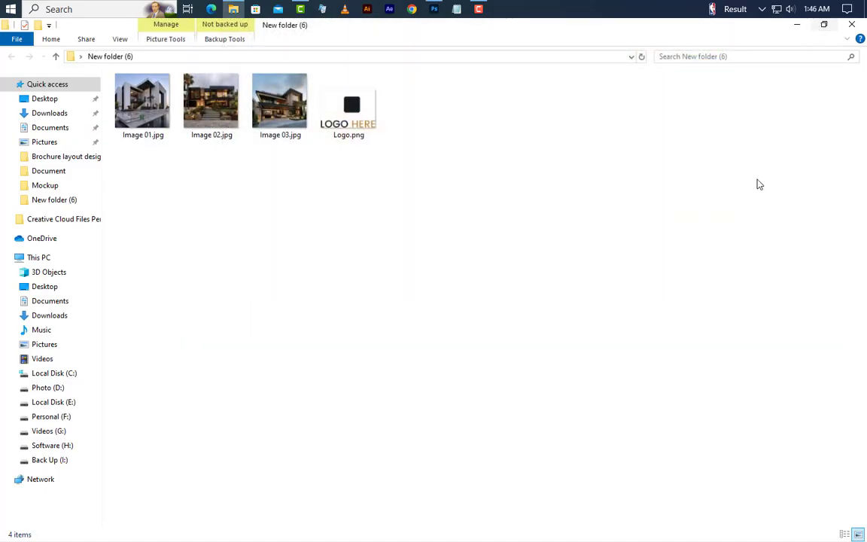
pyautogui.moveTo(212, 101); pyautogui.dragTo(488, 265)
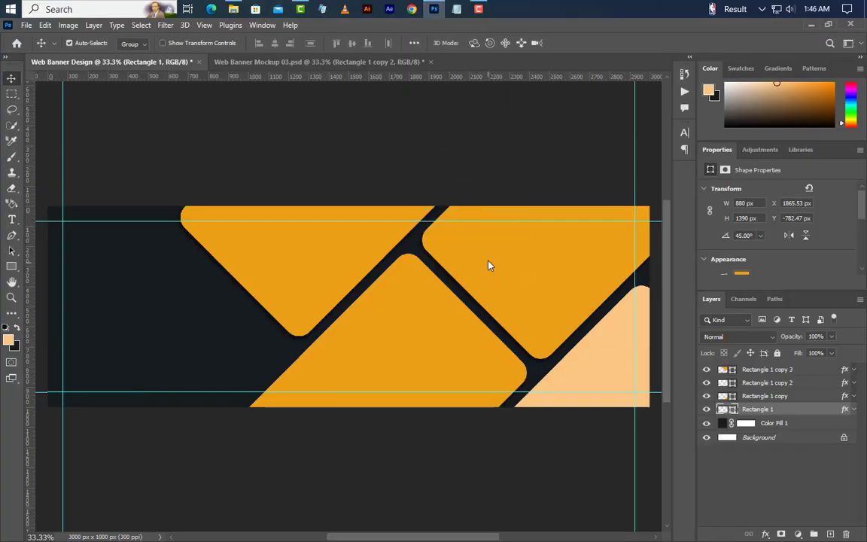
pyautogui.moveTo(421, 320); pyautogui.dragTo(621, 276)
pyautogui.moveTo(443, 156); pyautogui.dragTo(423, 137)
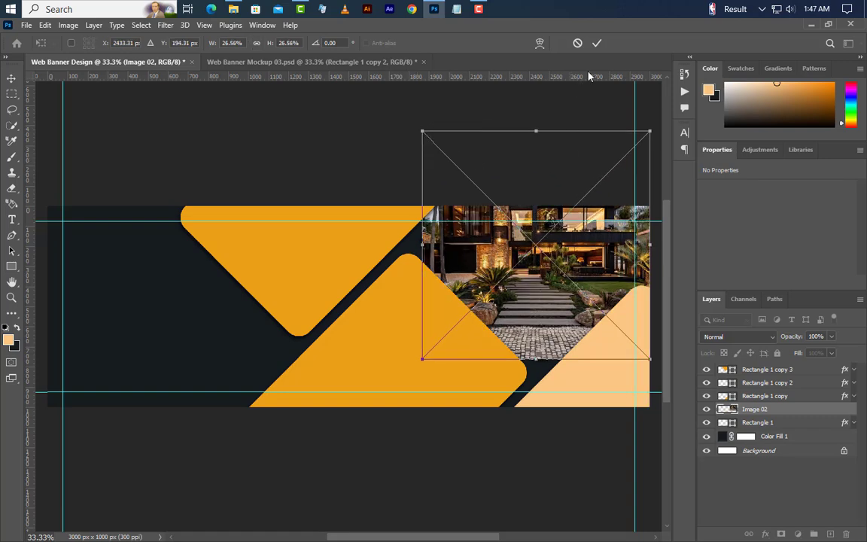
pyautogui.click(597, 43)
# Clip Image 02 to the Rectangle 1 layer and shift the photo down to about Y -249 px
pyautogui.rightClick(804, 415)
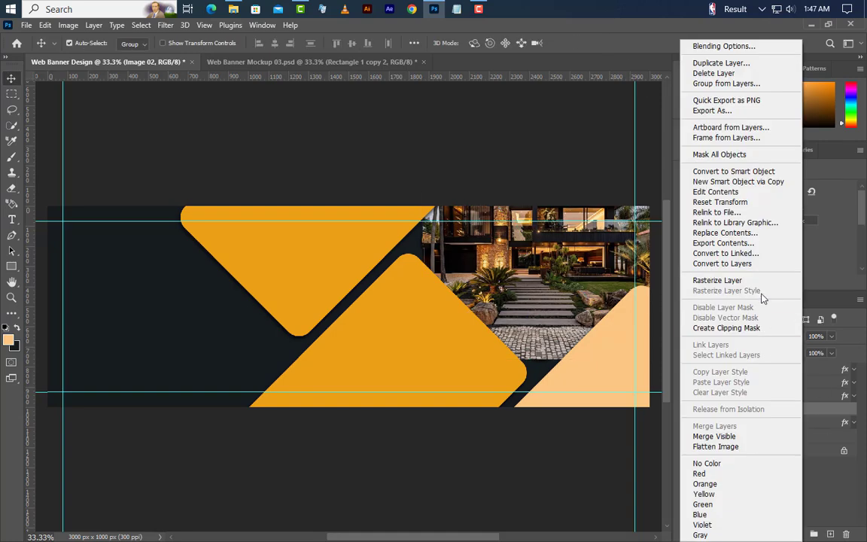
pyautogui.click(756, 329)
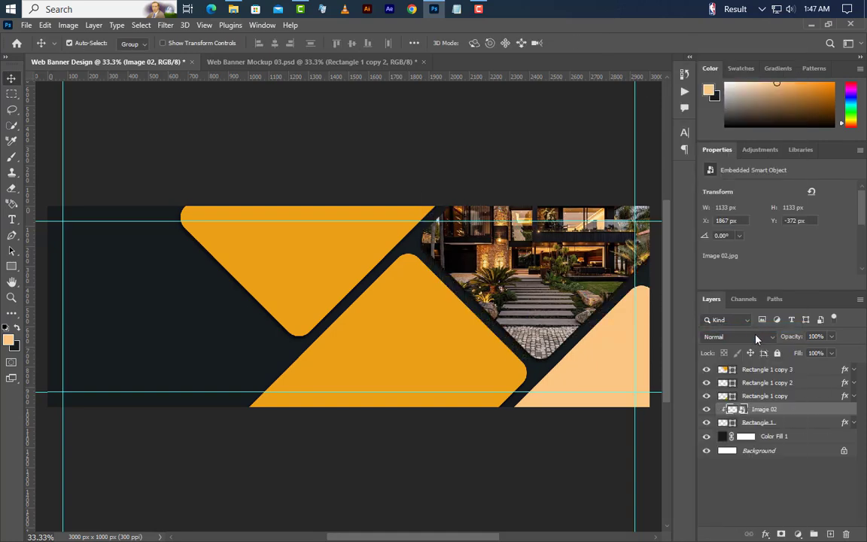
pyautogui.hotkey('shift', 'Down')
pyautogui.hotkey('shift', 'Down')
pyautogui.hotkey('shift', 'Down')
pyautogui.hotkey('shift', 'Down')
pyautogui.hotkey('shift', 'Down')
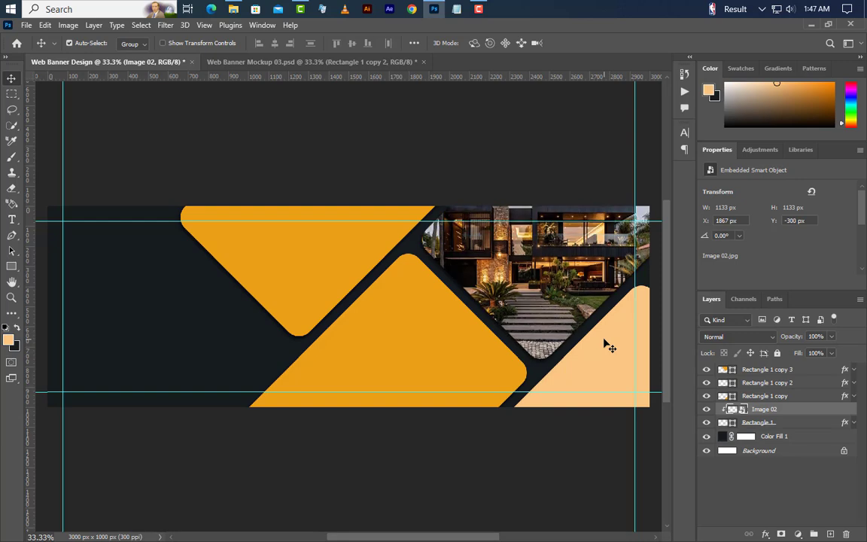
pyautogui.hotkey('shift', 'Down')
pyautogui.hotkey('shift', 'Down')
pyautogui.hotkey('shift', 'Down')
pyautogui.hotkey('shift', 'Down')
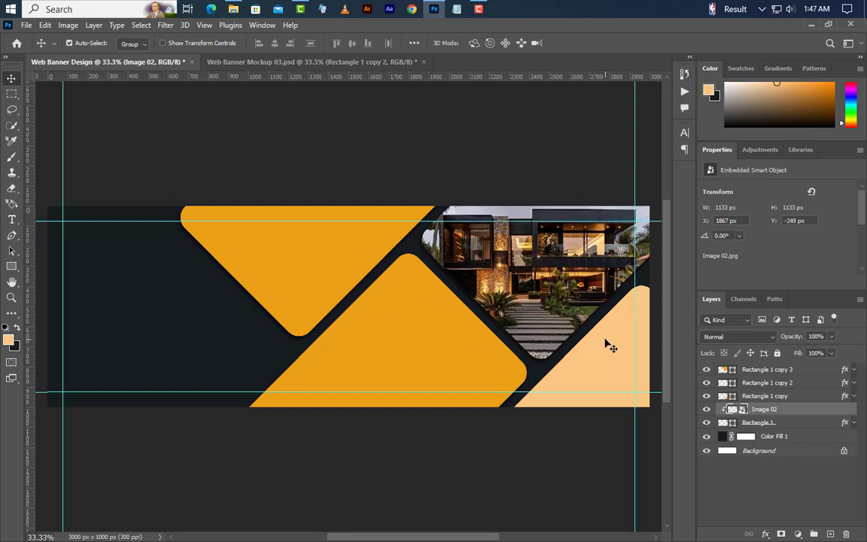
# Place Image 03.jpg from File Explorer directly above Rectangle 1 copy, scaled to about 27.7% so it covers the lower middle rectangle
pyautogui.click(412, 350)
pyautogui.click(812, 25)
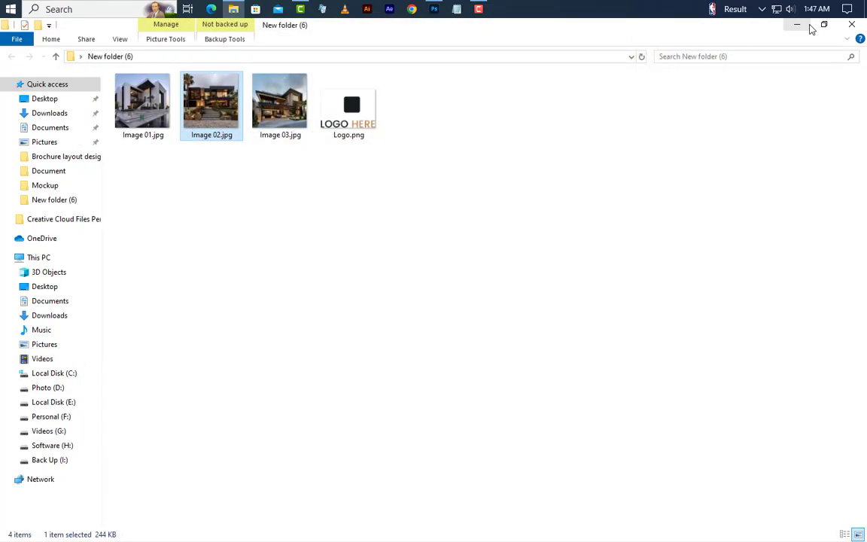
pyautogui.moveTo(302, 137); pyautogui.dragTo(449, 351)
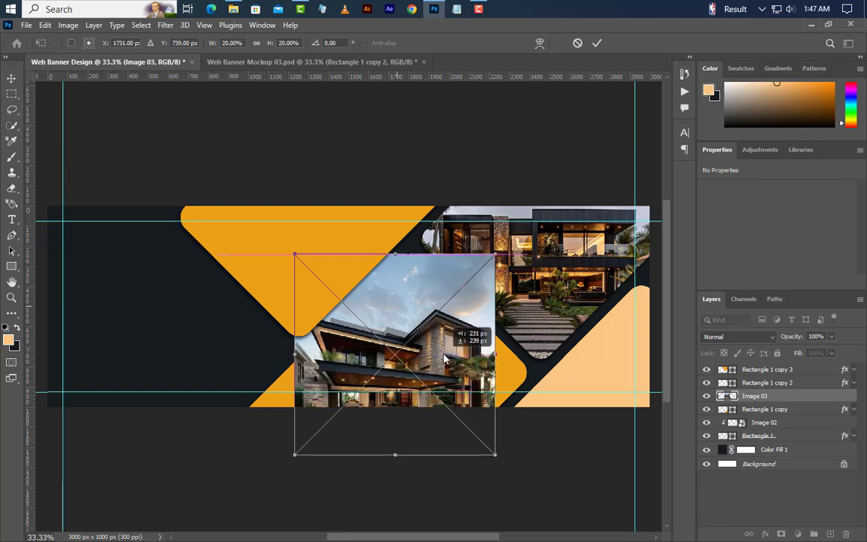
pyautogui.moveTo(396, 455); pyautogui.dragTo(393, 519)
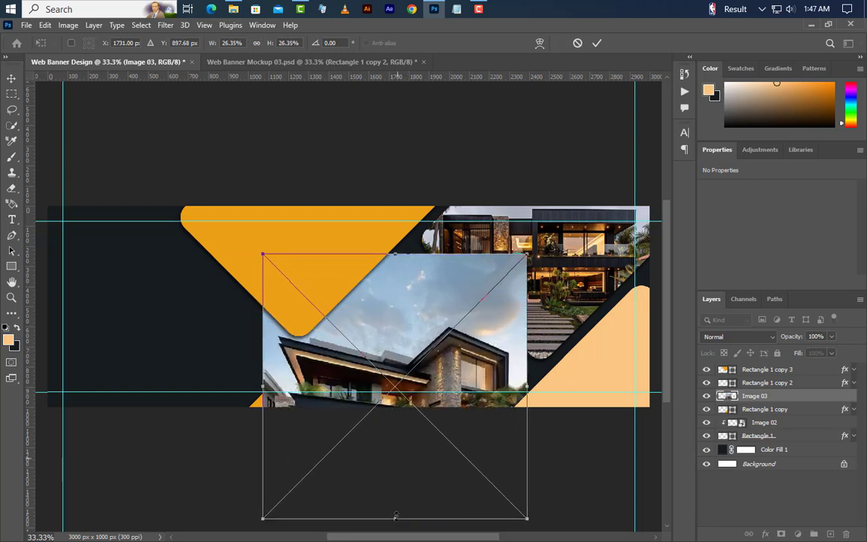
pyautogui.scroll(-2, 373, 461)
pyautogui.moveTo(263, 470); pyautogui.dragTo(249, 483)
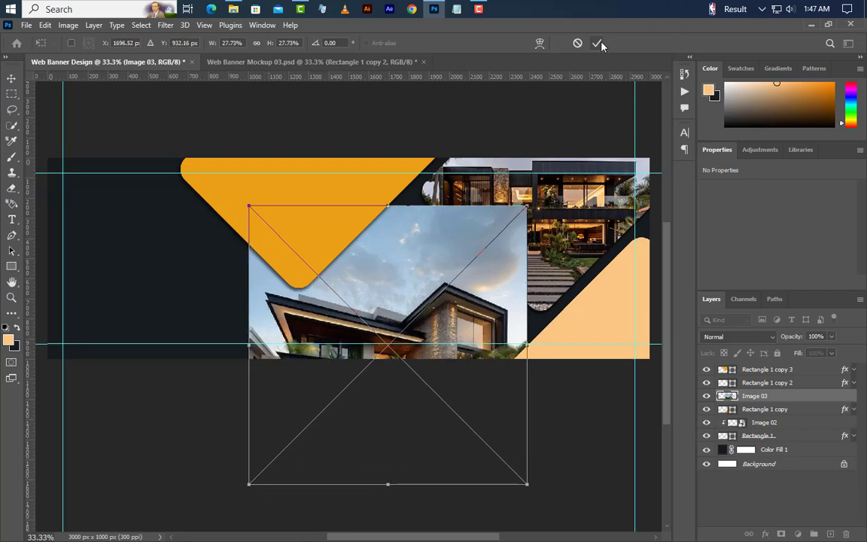
pyautogui.click(597, 43)
# Clip Image 03 to the Rectangle 1 copy layer and shift the photo up to about Y -172 px
pyautogui.rightClick(754, 396)
pyautogui.click(742, 329)
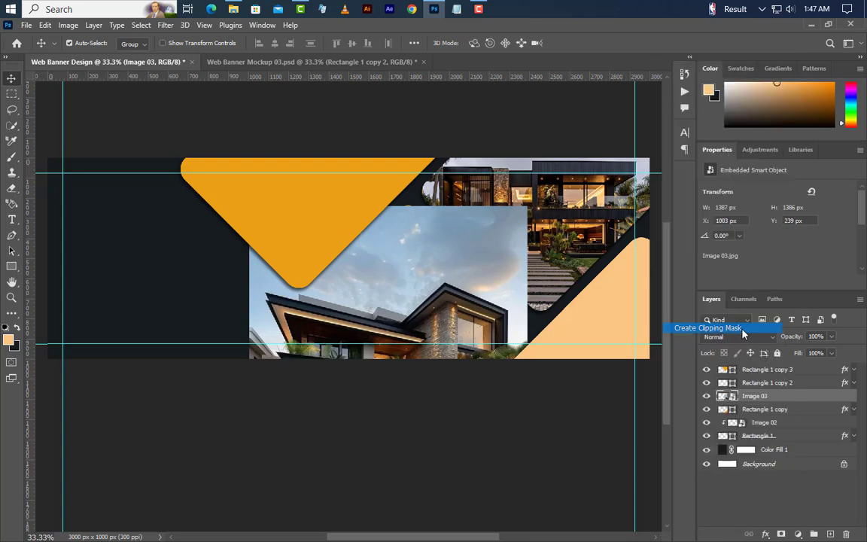
pyautogui.hotkey('shift', 'Up')
pyautogui.hotkey('shift', 'Up')
pyautogui.hotkey('shift', 'Up')
pyautogui.hotkey('shift', 'Up')
pyautogui.hotkey('shift', 'Up')
pyautogui.hotkey('shift', 'Up')
pyautogui.hotkey('shift', 'Up')
pyautogui.hotkey('shift', 'Up')
pyautogui.hotkey('shift', 'Up')
pyautogui.hotkey('shift', 'Up')
pyautogui.hotkey('shift', 'Up')
pyautogui.hotkey('shift', 'Up')
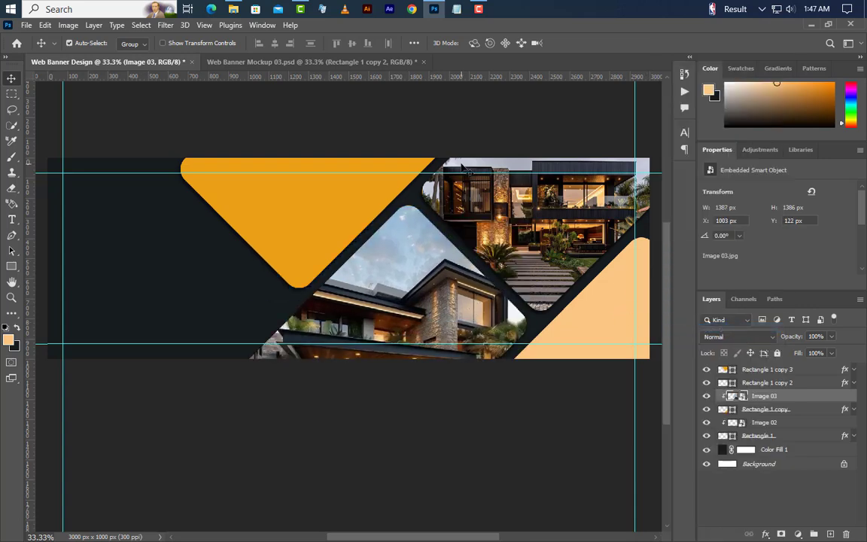
pyautogui.hotkey('shift', 'Up')
pyautogui.hotkey('shift', 'Up')
pyautogui.hotkey('shift', 'Up')
pyautogui.hotkey('shift', 'Up')
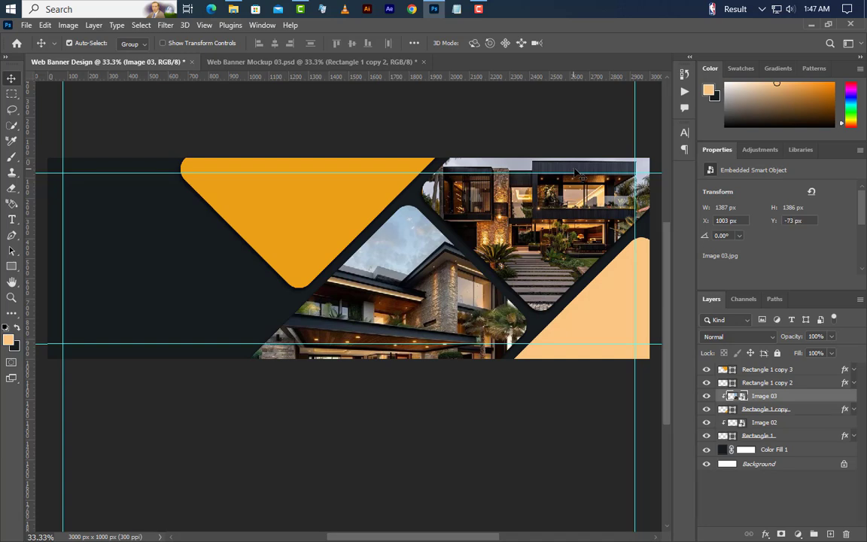
pyautogui.hotkey('shift', 'Up')
pyautogui.hotkey('shift', 'Up')
pyautogui.hotkey('shift', 'Up')
pyautogui.hotkey('shift', 'Up')
pyautogui.hotkey('shift', 'Up')
pyautogui.hotkey('shift', 'Up')
pyautogui.hotkey('shift', 'Up')
pyautogui.hotkey('shift', 'Up')
pyautogui.hotkey('shift', 'Up')
pyautogui.hotkey('shift', 'Up')
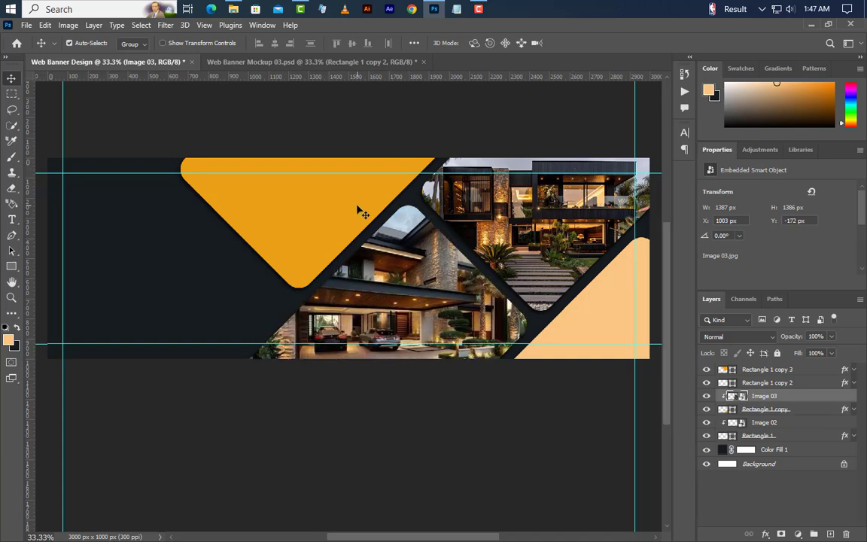
# Place Image 01.jpg from File Explorer directly above Rectangle 1 copy 3, scaled to about 42.3% so it covers the upper-left rectangle
pyautogui.click(372, 217)
pyautogui.click(810, 25)
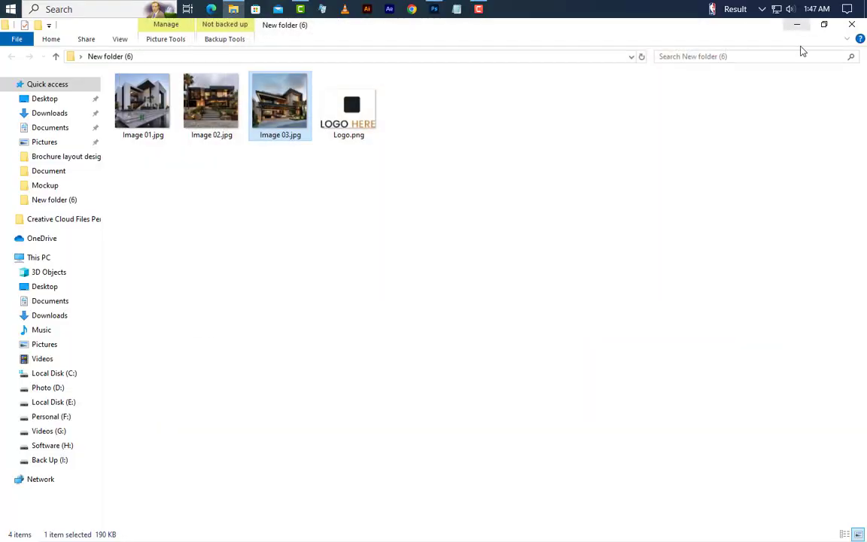
pyautogui.moveTo(120, 98); pyautogui.dragTo(371, 304)
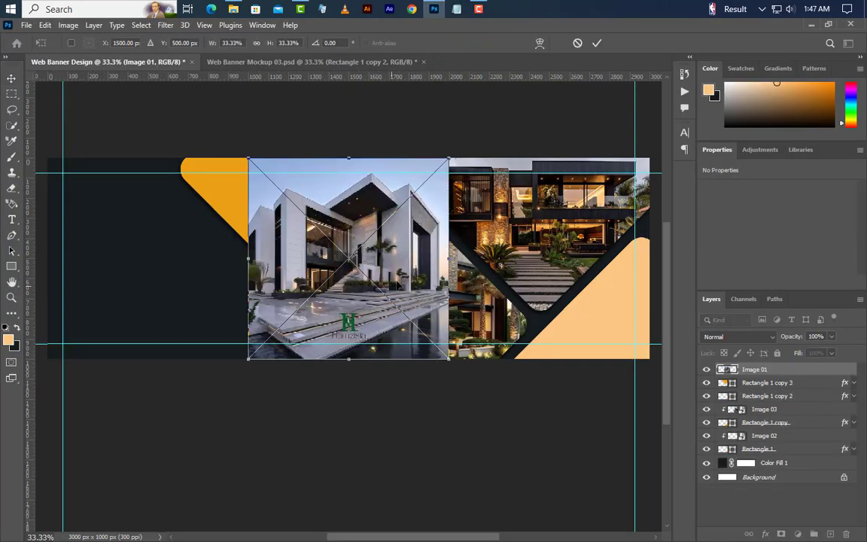
pyautogui.moveTo(361, 259); pyautogui.dragTo(331, 281)
pyautogui.moveTo(381, 361); pyautogui.dragTo(435, 413)
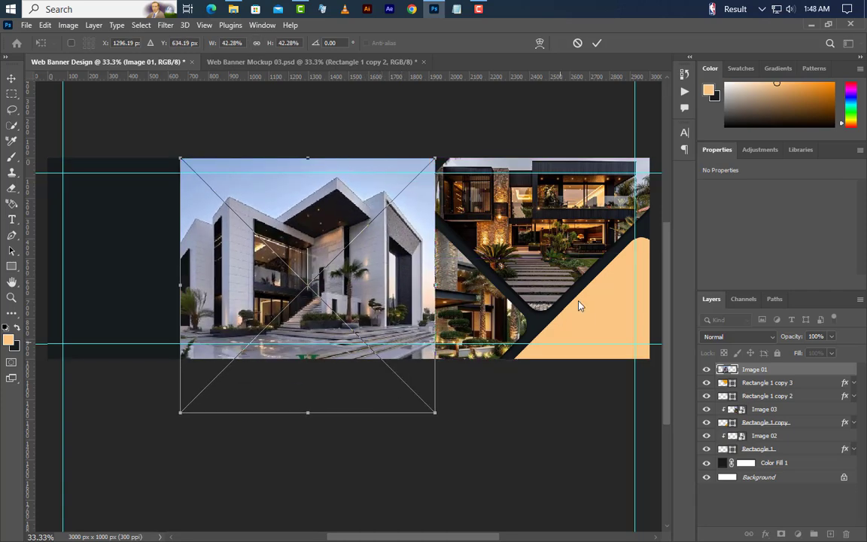
pyautogui.click(597, 45)
# Clip Image 01 to the Rectangle 1 copy 3 layer and shift the photo up to about Y -273 px
pyautogui.rightClick(802, 375)
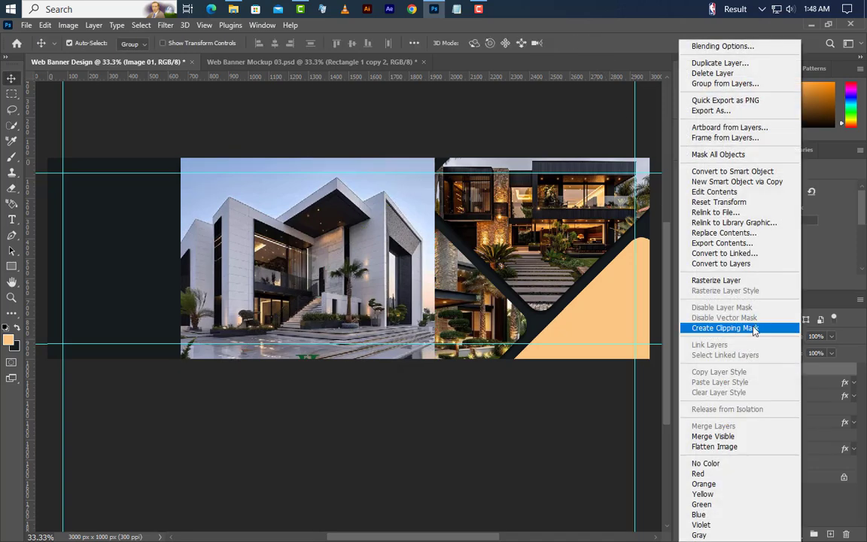
pyautogui.click(764, 329)
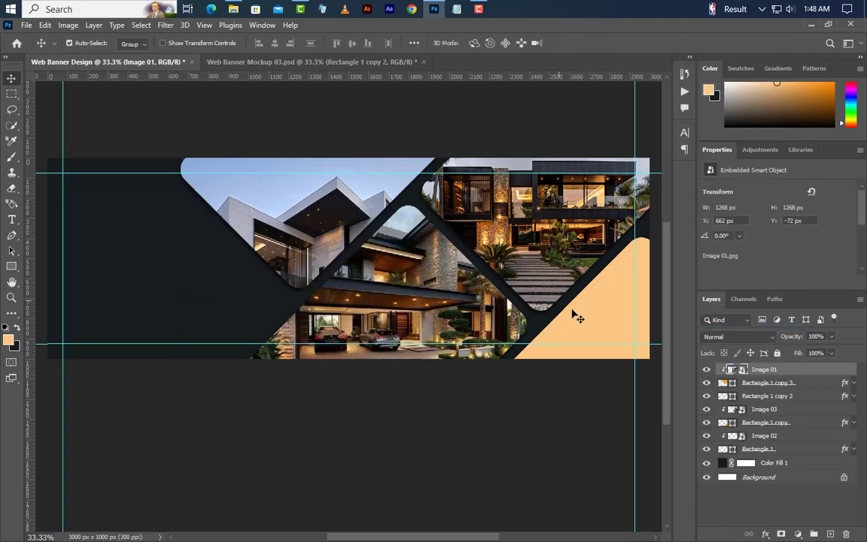
pyautogui.moveTo(577, 317); pyautogui.dragTo(576, 274)
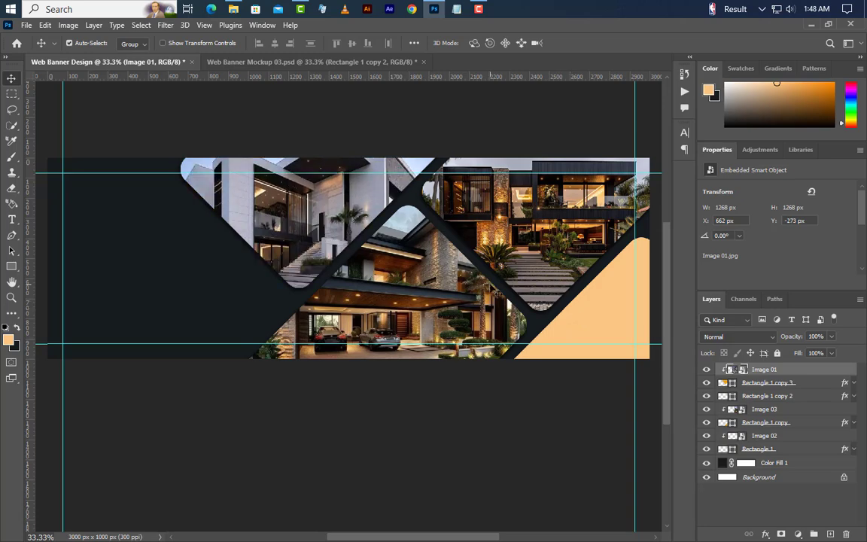
# Place Logo.png from File Explorer at 100% scale on the peach corner rectangle, just inside the guides at about X 2618, Y 707 px
pyautogui.click(811, 26)
pyautogui.moveTo(367, 128); pyautogui.dragTo(553, 316)
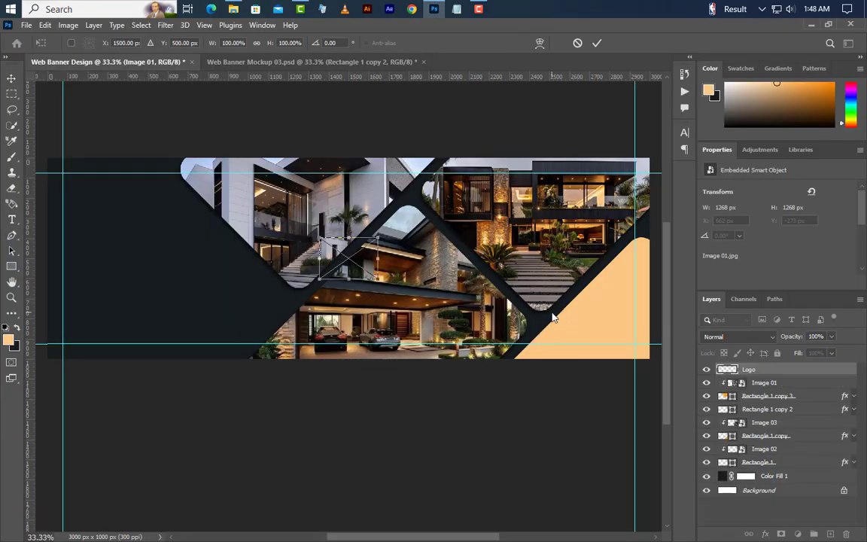
pyautogui.moveTo(610, 318); pyautogui.dragTo(630, 331)
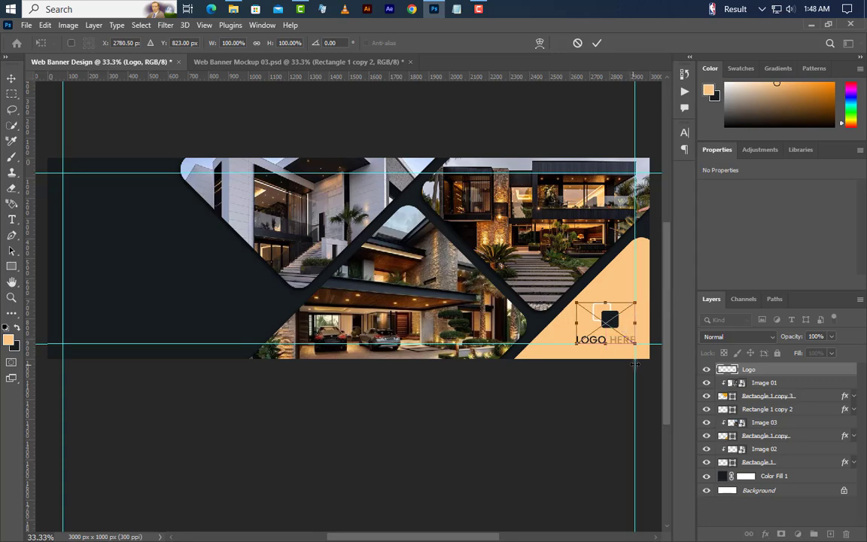
pyautogui.press('Up')
pyautogui.press('Left')
pyautogui.press('Up')
pyautogui.press('Left')
pyautogui.press('Up')
pyautogui.press('Left')
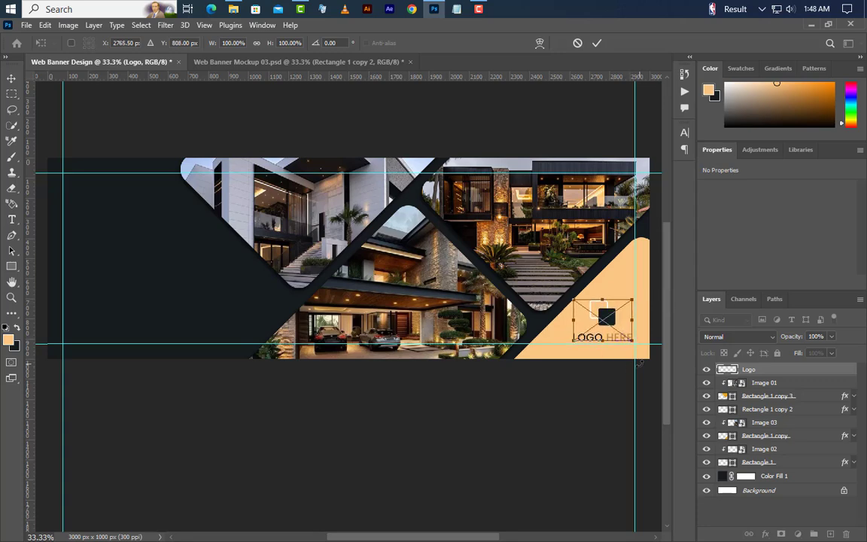
pyautogui.click(597, 43)
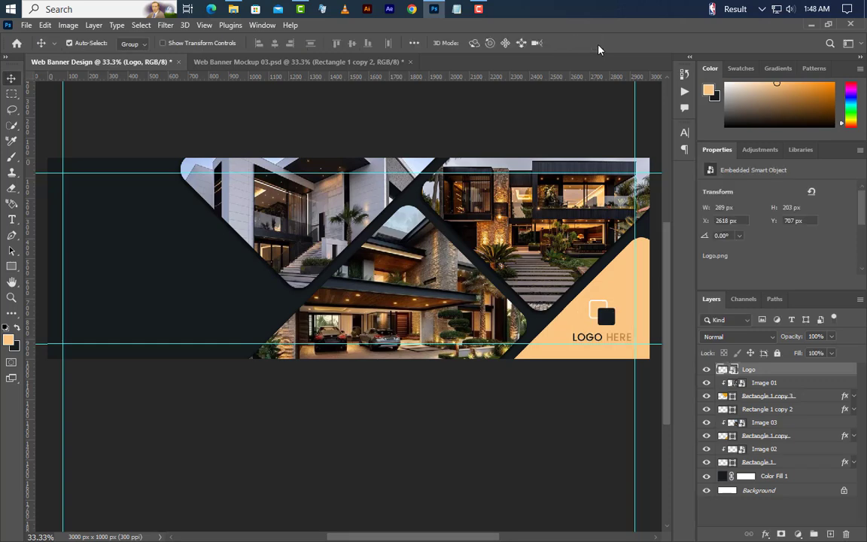
# Group all photo and rectangle layers from Image 01 down to Rectangle 1 and name the group Image
pyautogui.click(778, 384)
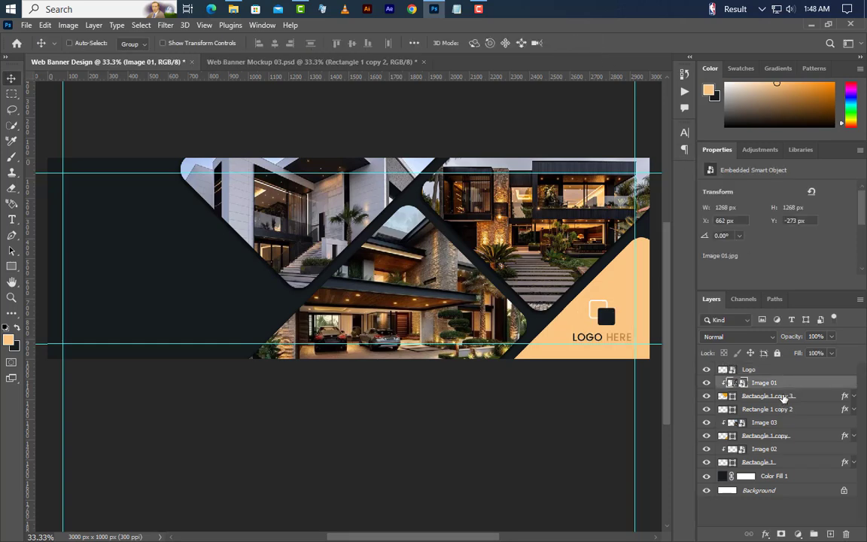
pyautogui.keyDown('ctrl'); pyautogui.click(783, 397); pyautogui.keyUp('ctrl')
pyautogui.keyDown('ctrl'); pyautogui.click(786, 411); pyautogui.keyUp('ctrl')
pyautogui.keyDown('ctrl'); pyautogui.click(787, 424); pyautogui.keyUp('ctrl')
pyautogui.keyDown('ctrl'); pyautogui.click(790, 437); pyautogui.keyUp('ctrl')
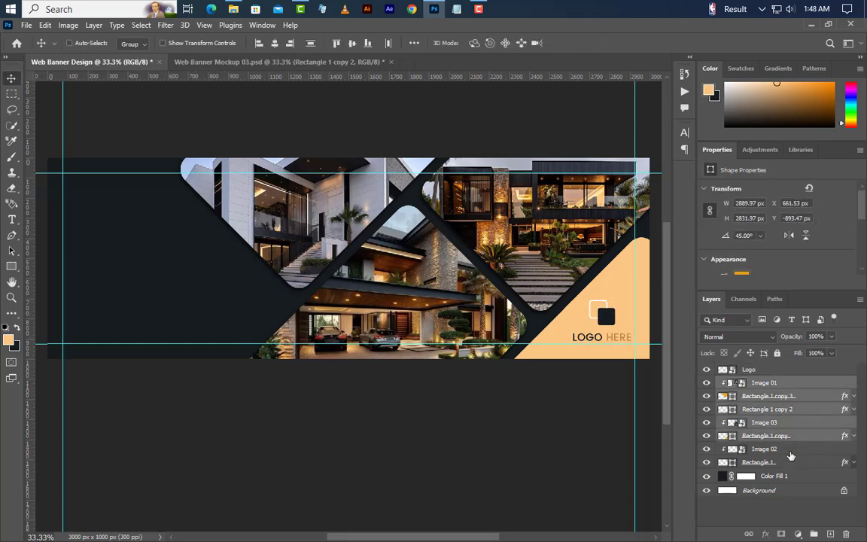
pyautogui.keyDown('ctrl'); pyautogui.click(790, 454); pyautogui.keyUp('ctrl')
pyautogui.keyDown('ctrl'); pyautogui.click(791, 463); pyautogui.keyUp('ctrl')
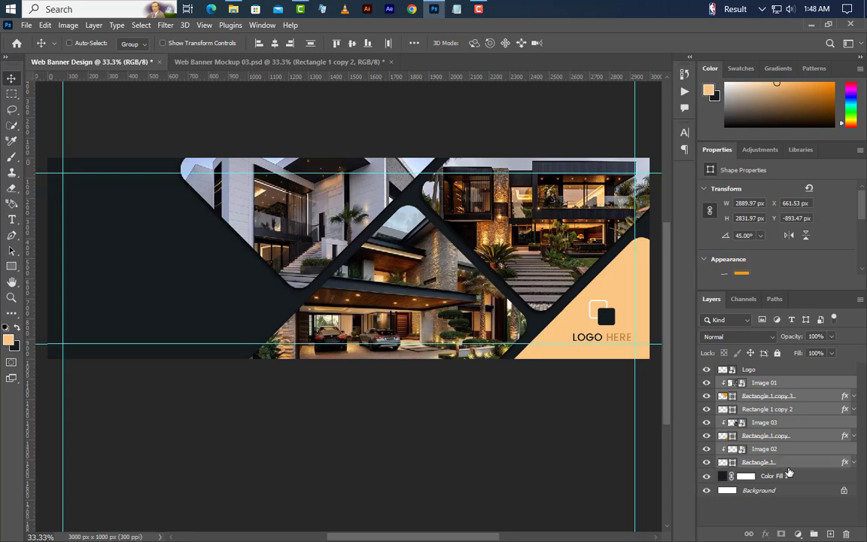
pyautogui.click(814, 533)
pyautogui.doubleClick(750, 384)
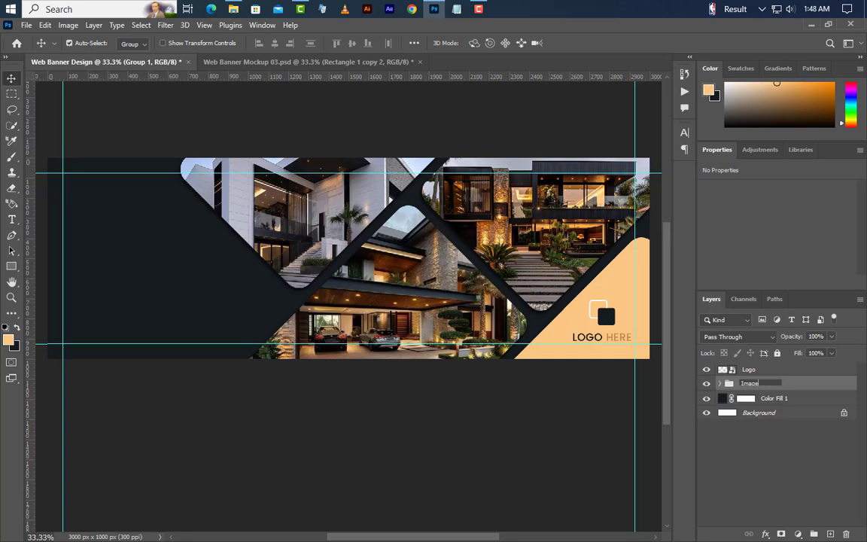
pyautogui.press('Return')
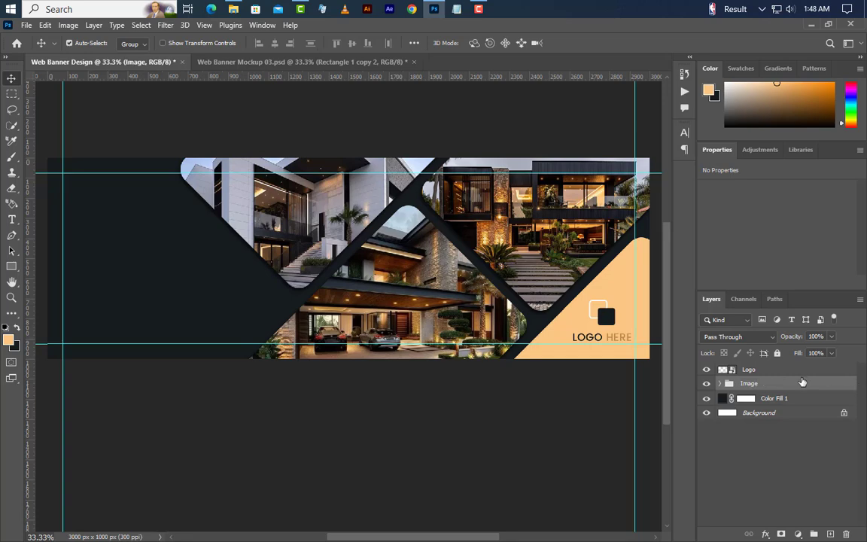
# Add the text LUXURY on the dark left area of the banner, in a new layer above Logo
pyautogui.click(795, 372)
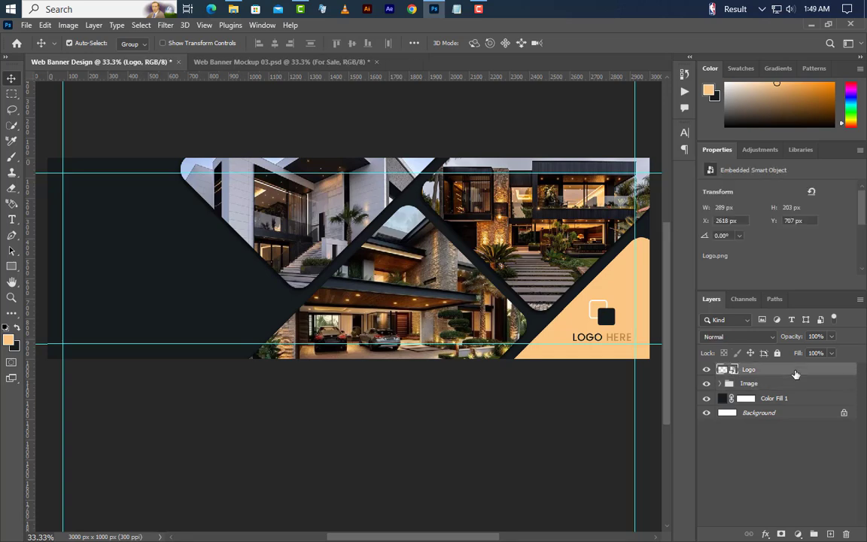
pyautogui.click(11, 219)
pyautogui.click(83, 223)
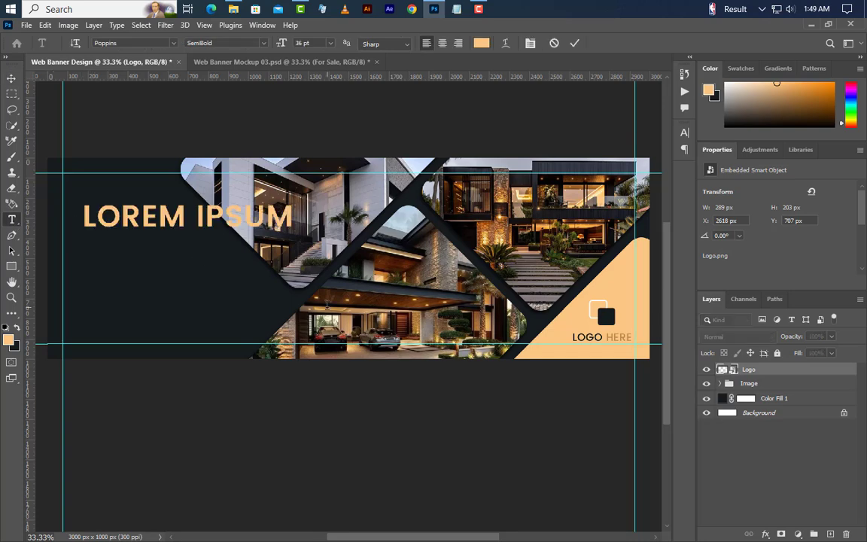
pyautogui.press('BackSpace')
pyautogui.write('LU')
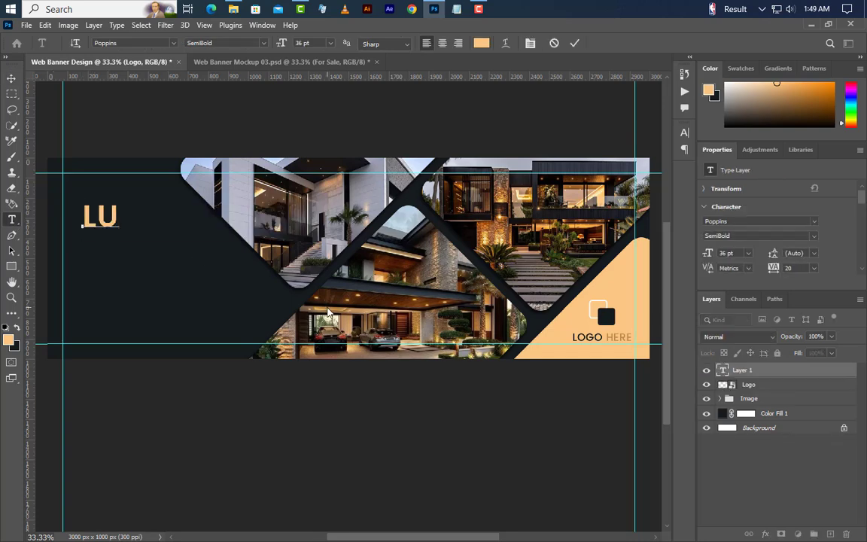
pyautogui.write('XURY')
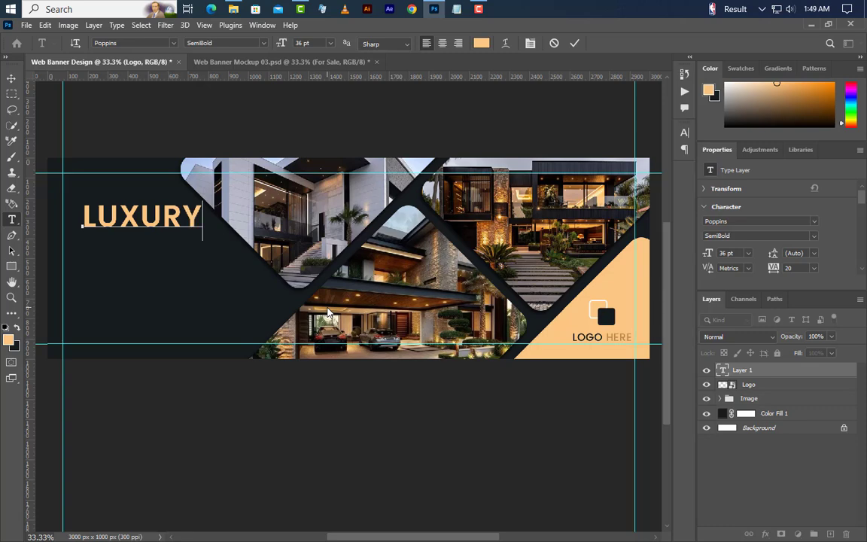
pyautogui.click(574, 43)
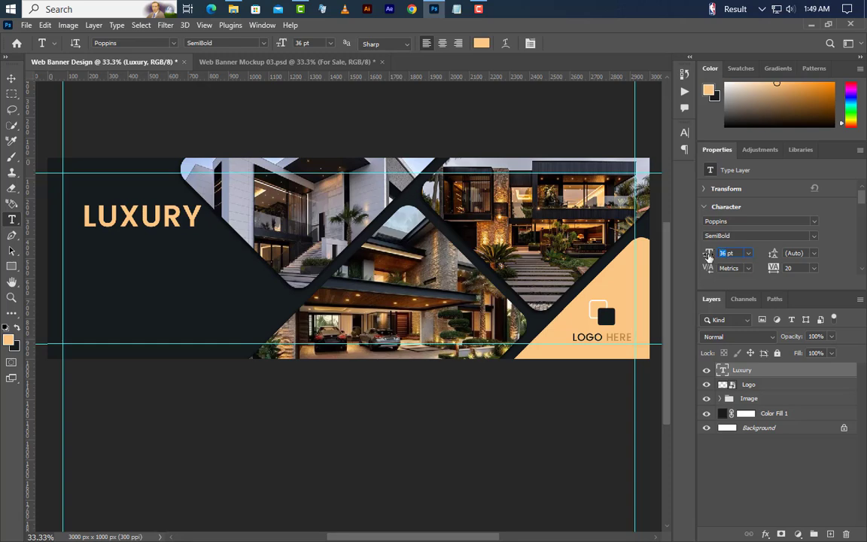
# Format the LUXURY text with size 25 pt, tracking 250 and the Poppins Medium style
pyautogui.write('25')
pyautogui.click(775, 269)
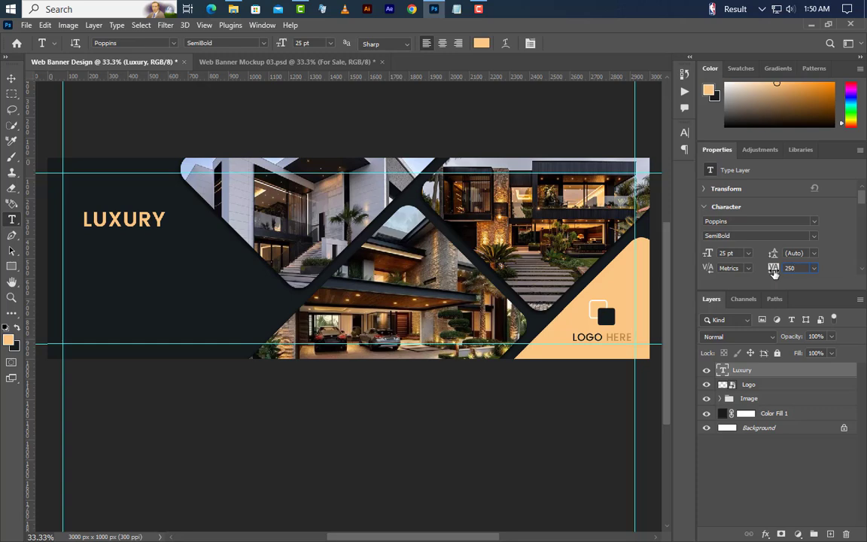
pyautogui.write('250')
pyautogui.press('Return')
pyautogui.click(813, 236)
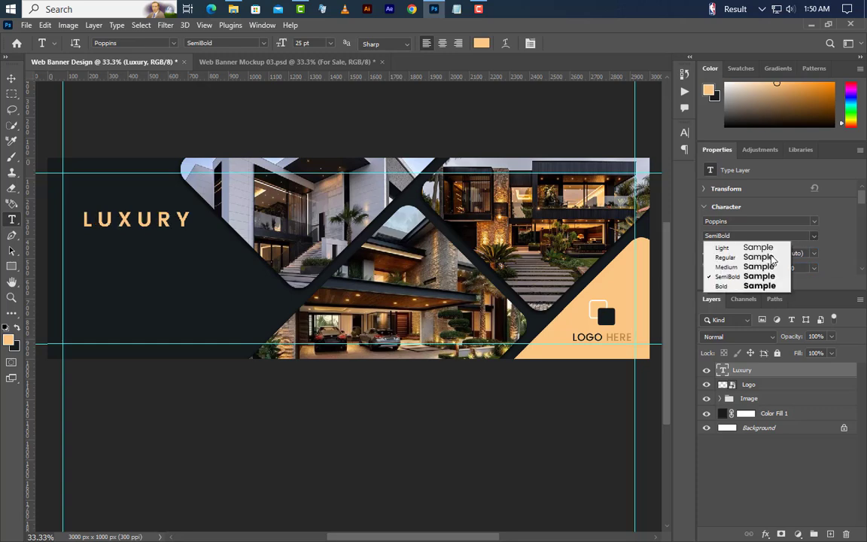
pyautogui.click(721, 265)
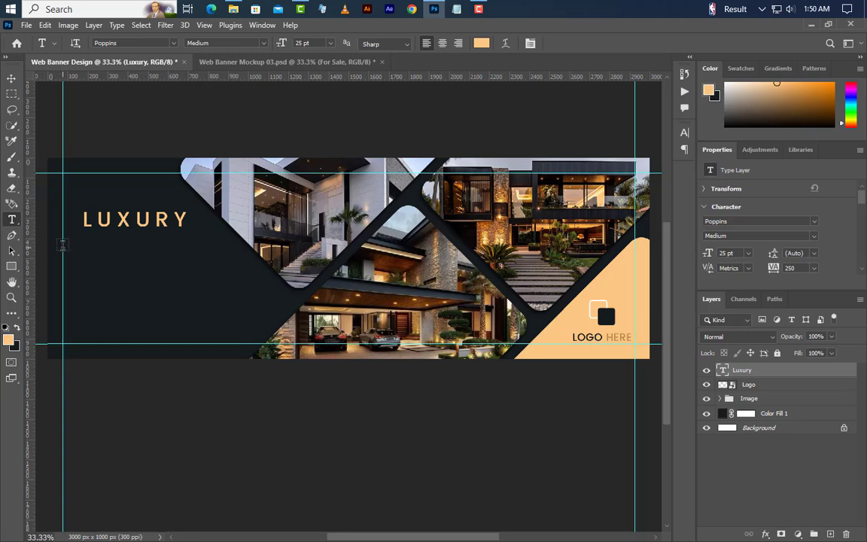
# Add a separate HOME text layer just below LUXURY, starting at the left vertical guide
pyautogui.click(63, 245)
pyautogui.write('HOM')
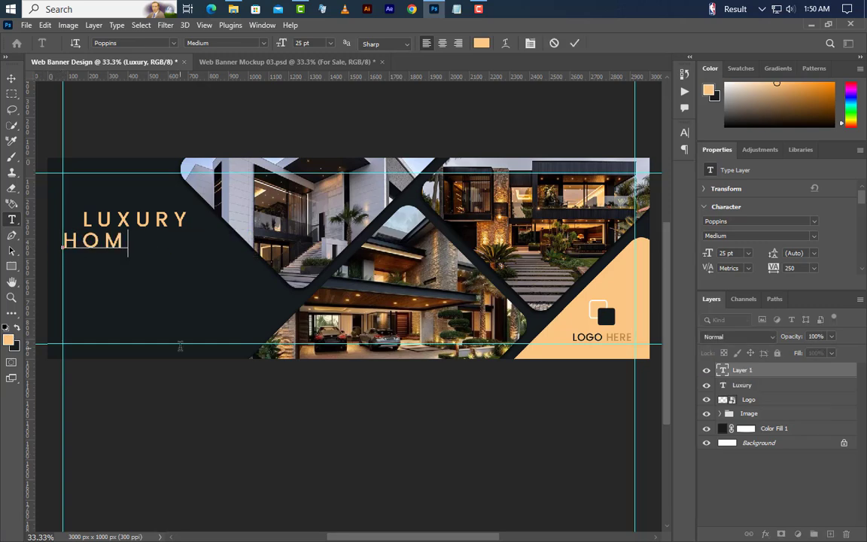
pyautogui.write('E')
pyautogui.click(574, 42)
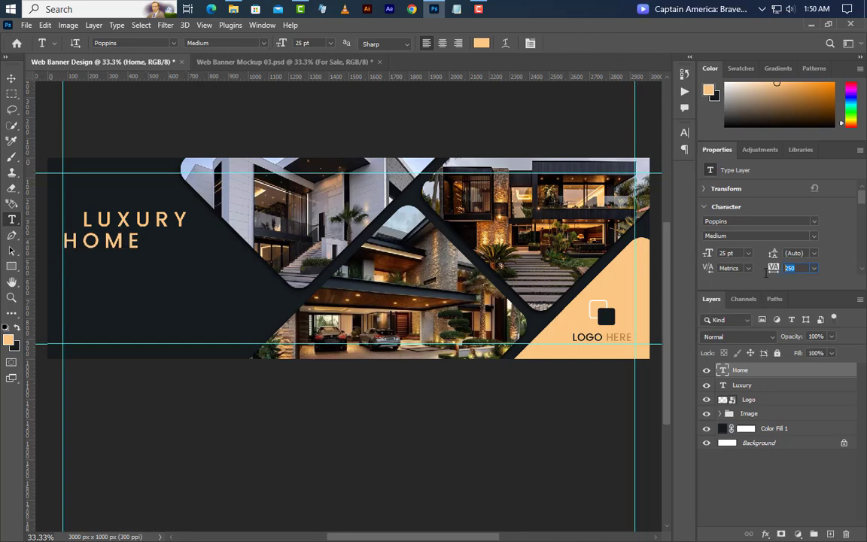
# Format the HOME text with tracking 20, size 67.5 pt and the SemiBold style
pyautogui.click(726, 253)
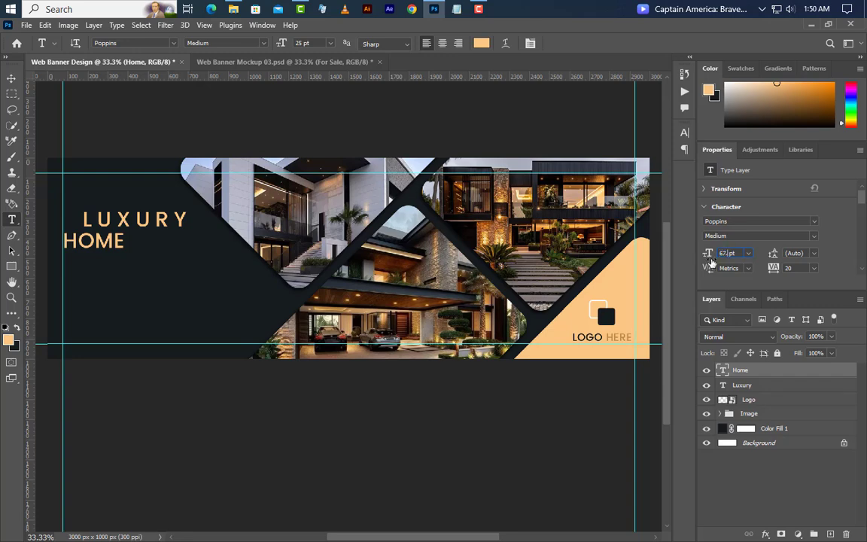
pyautogui.press('Return')
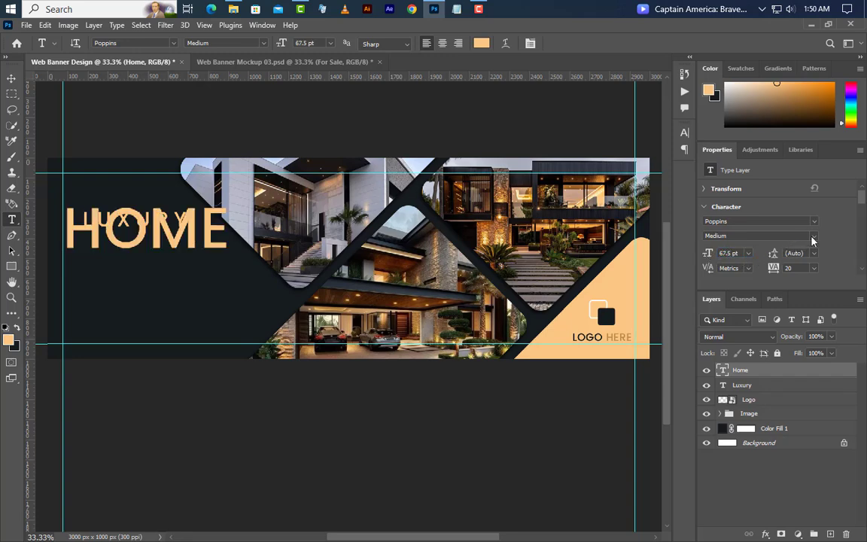
pyautogui.click(812, 239)
pyautogui.click(736, 277)
# Change the HOME text color to white (ffffff)
pyautogui.click(684, 132)
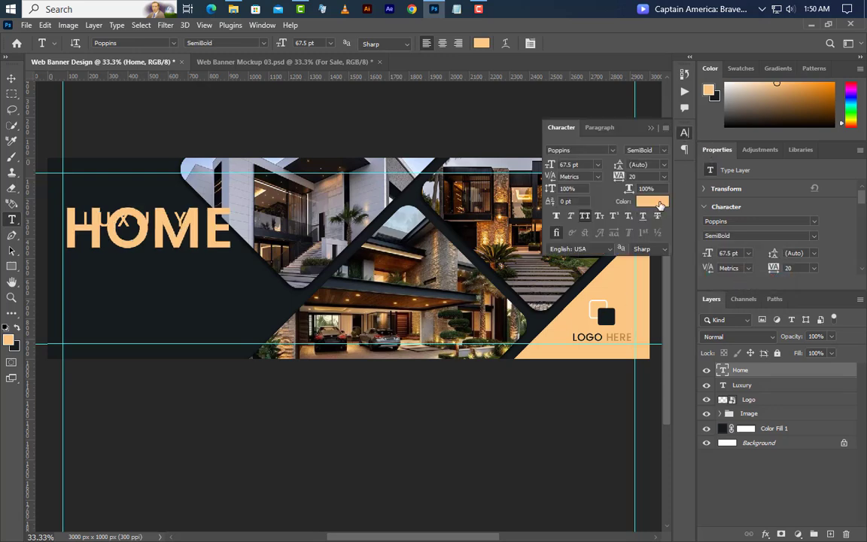
pyautogui.click(651, 201)
pyautogui.write('ffffff')
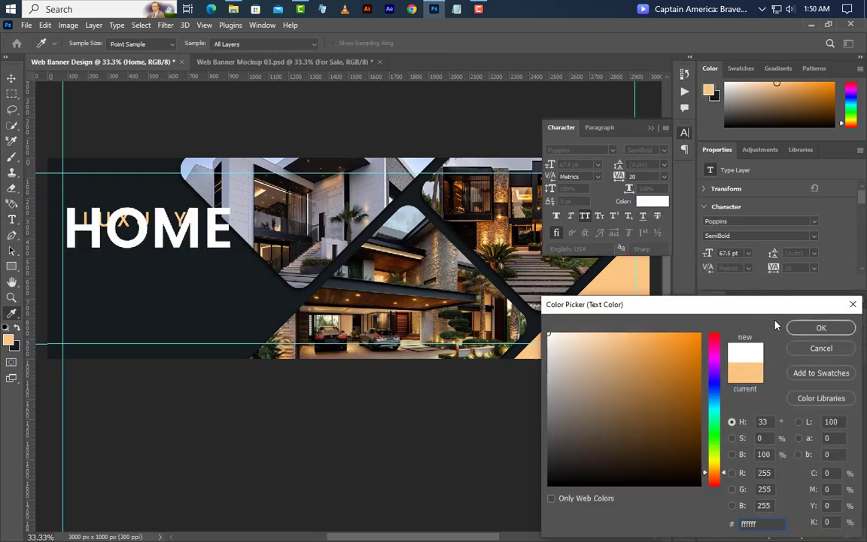
pyautogui.click(816, 328)
pyautogui.click(650, 126)
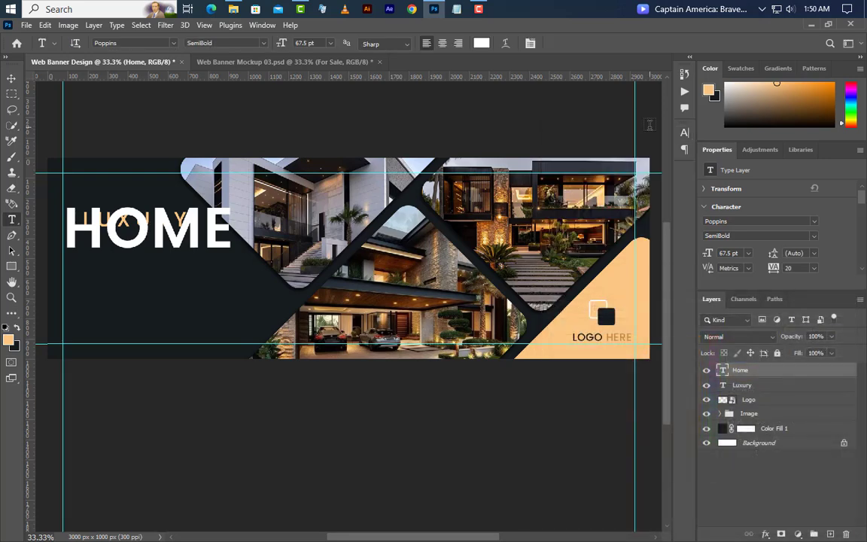
# Add a separate FOR SALE text layer below HOME on the dark left area
pyautogui.click(70, 278)
pyautogui.write('FOR')
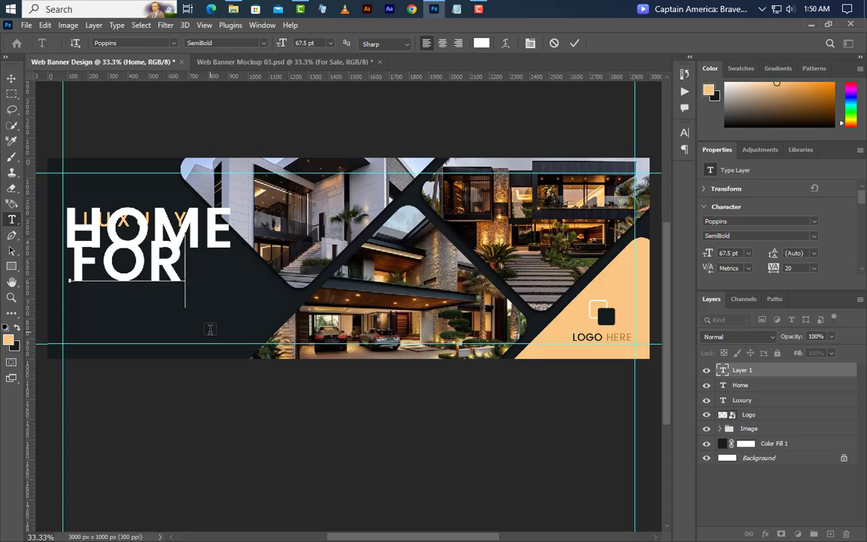
pyautogui.write(' SALE')
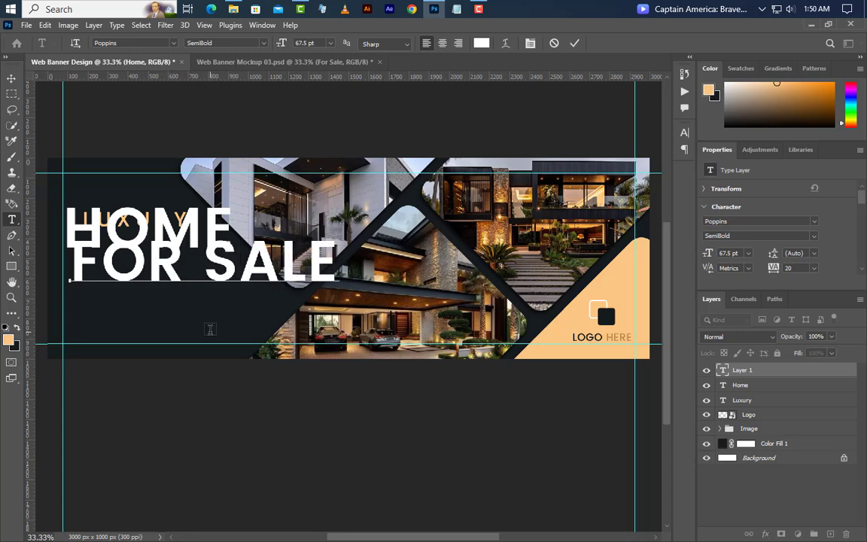
pyautogui.click(575, 43)
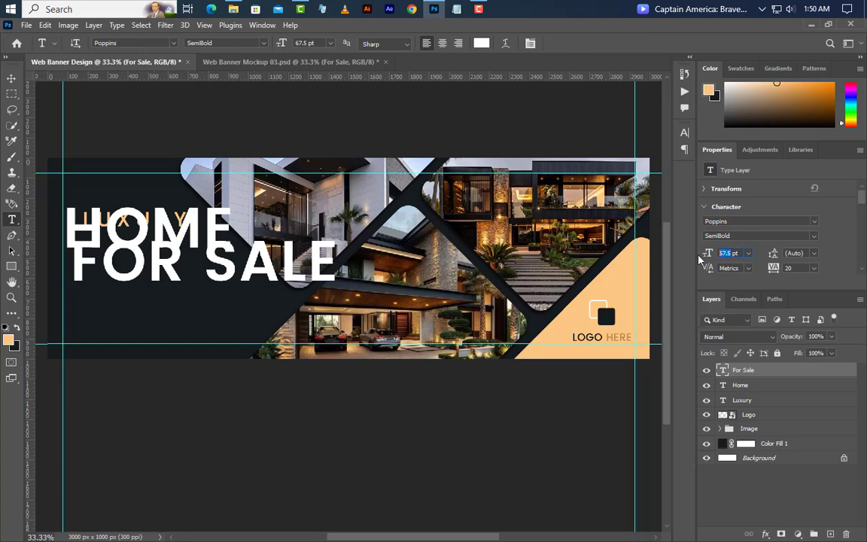
# Set the FOR SALE text to 30 pt and change its color to the peach tone fbc583, sampled from the logo corner
pyautogui.write('30')
pyautogui.press('Return')
pyautogui.click(684, 135)
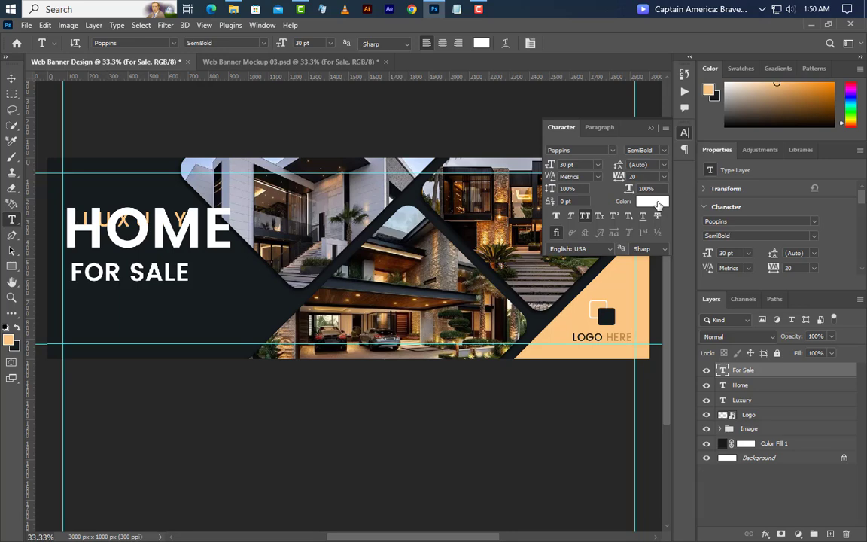
pyautogui.click(651, 202)
pyautogui.click(623, 282)
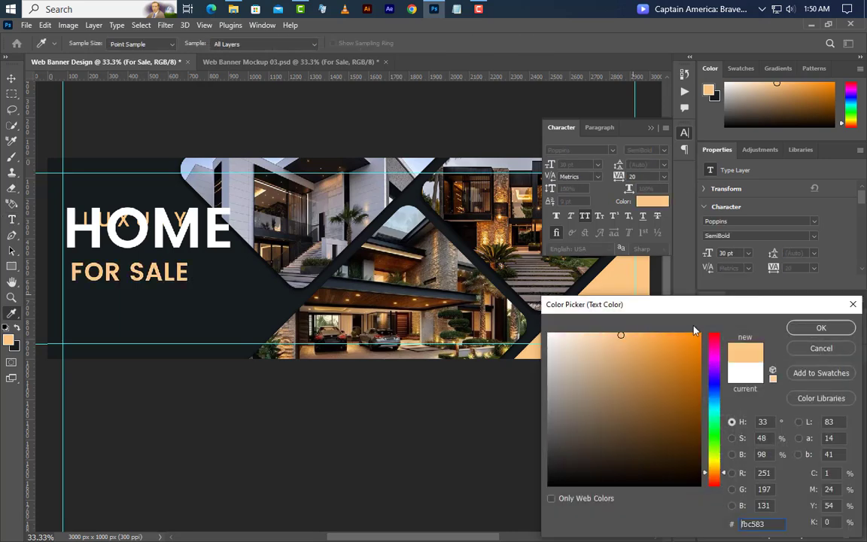
pyautogui.click(821, 327)
pyautogui.click(650, 127)
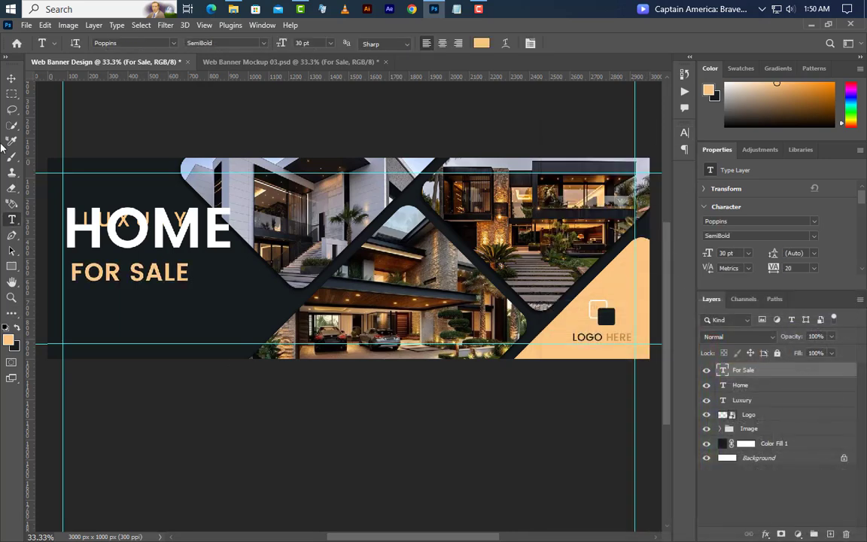
# Move HOME below LUXURY against the left vertical guide, and center LUXURY horizontally over HOME
pyautogui.click(12, 78)
pyautogui.moveTo(143, 245); pyautogui.dragTo(139, 269)
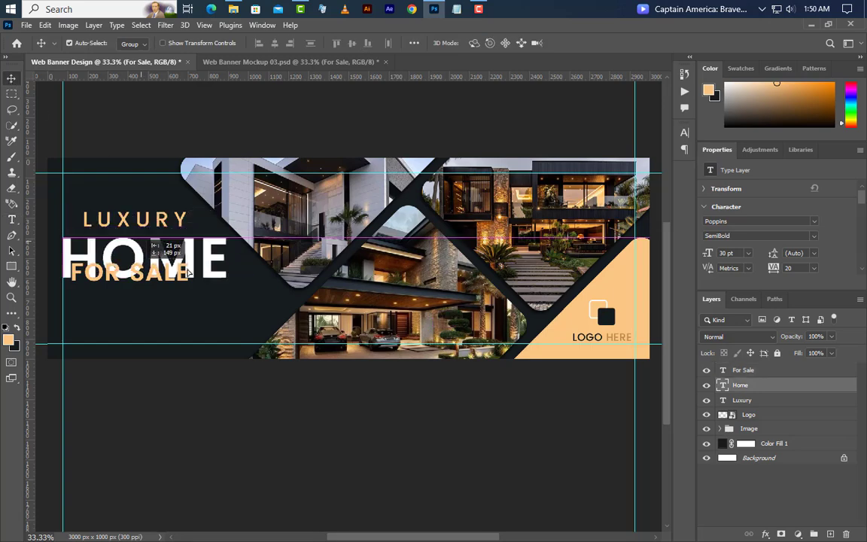
pyautogui.keyDown('ctrl'); pyautogui.click(722, 384); pyautogui.keyUp('ctrl')
pyautogui.click(743, 370)
pyautogui.click(742, 400)
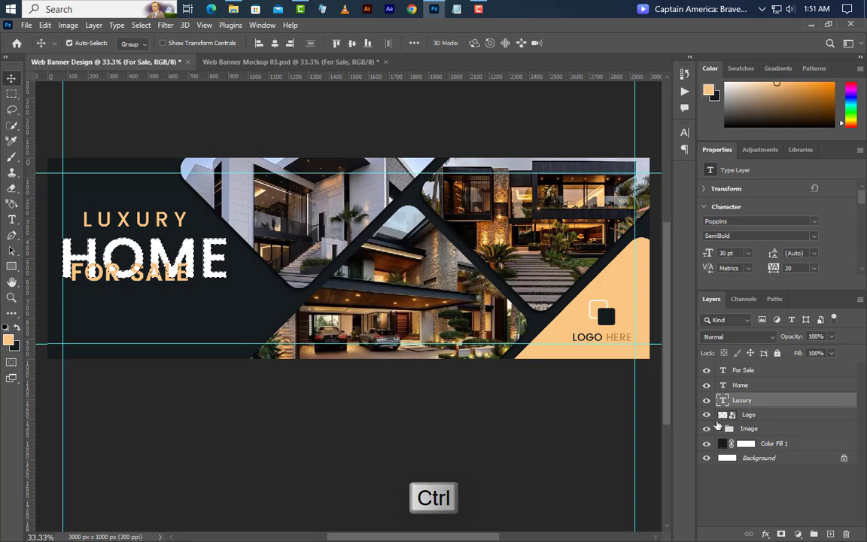
pyautogui.click(274, 43)
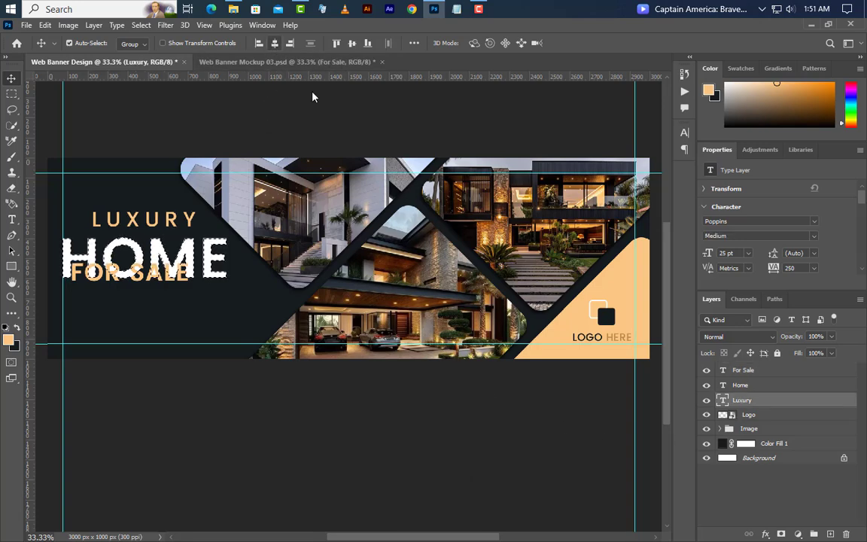
# Align FOR SALE with the left edge of HOME, clear the selection and place the text just below HOME
pyautogui.hotkey('alt', ']')
pyautogui.hotkey('alt', ']')
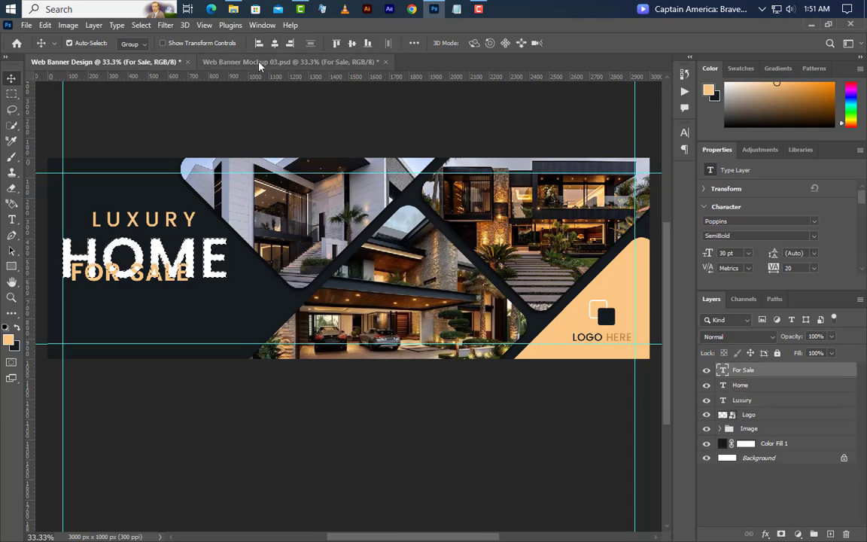
pyautogui.click(258, 43)
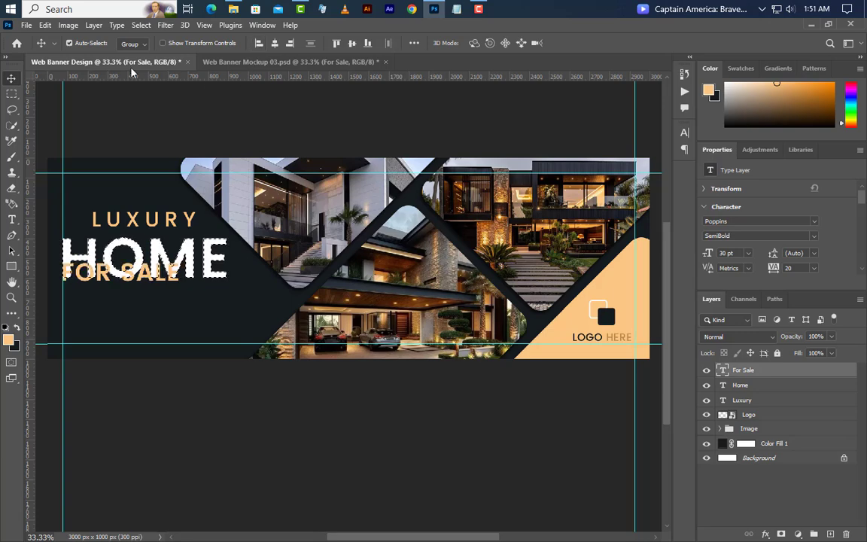
pyautogui.click(141, 25)
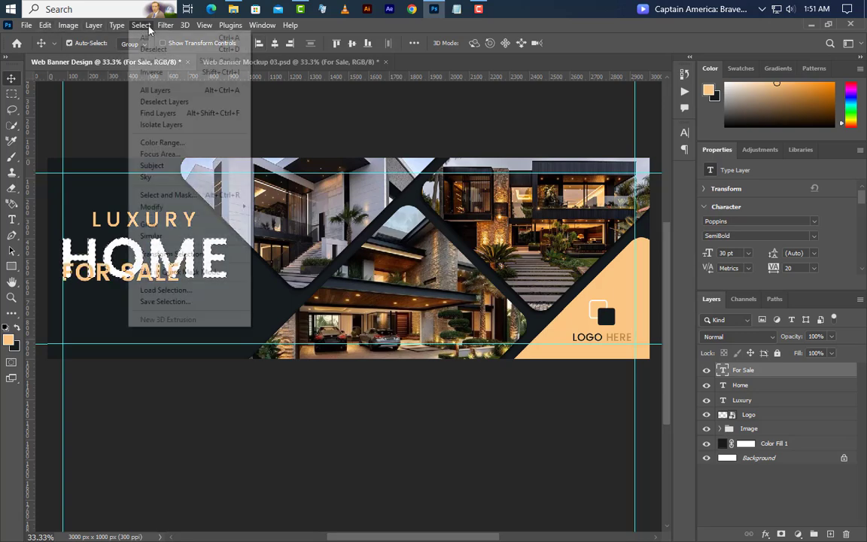
pyautogui.click(146, 46)
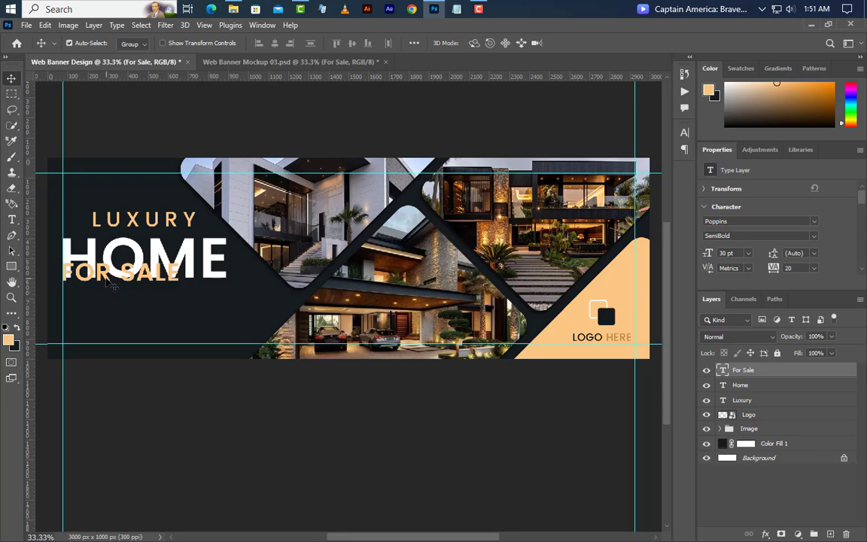
pyautogui.moveTo(107, 285); pyautogui.dragTo(107, 310)
pyautogui.hotkey('shift', 'Up')
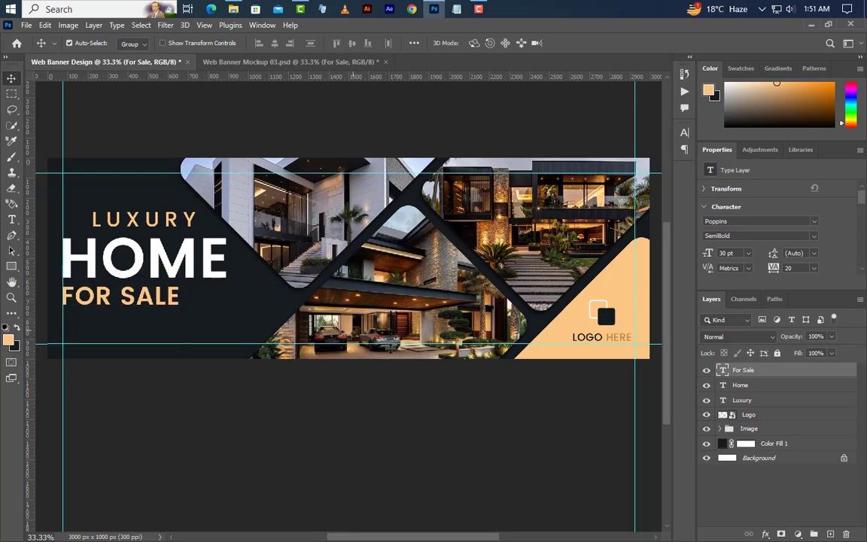
# Nudge LUXURY slightly down toward HOME, and shift the three headline text layers up together
pyautogui.click(745, 402)
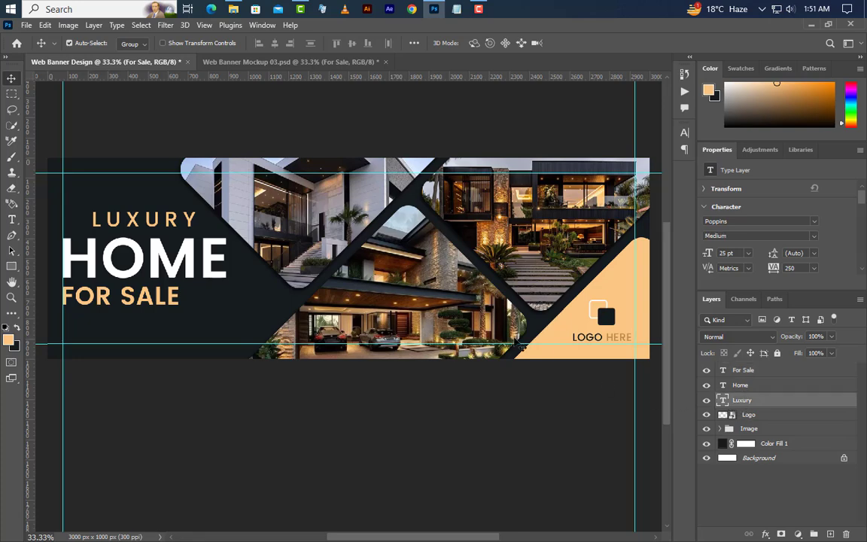
pyautogui.hotkey('shift', 'Down')
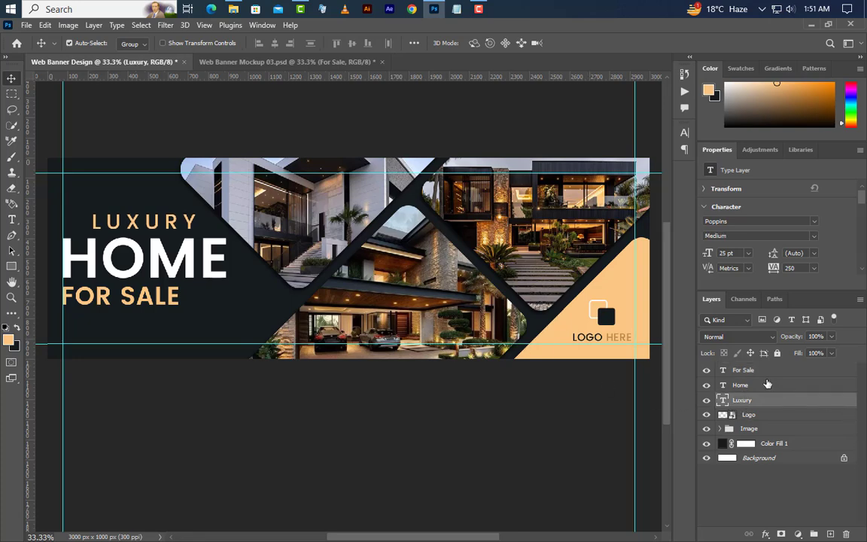
pyautogui.click(768, 370)
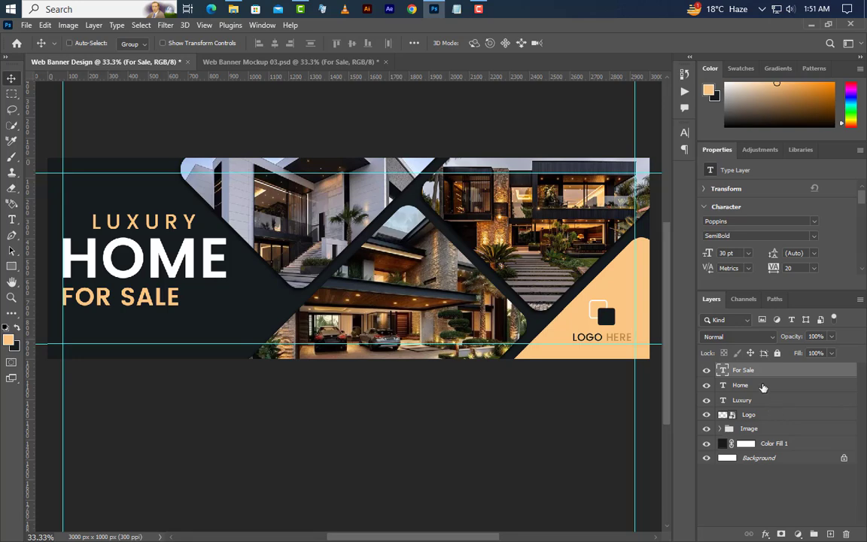
pyautogui.keyDown('ctrl'); pyautogui.click(763, 386); pyautogui.keyUp('ctrl')
pyautogui.keyDown('ctrl'); pyautogui.click(753, 400); pyautogui.keyUp('ctrl')
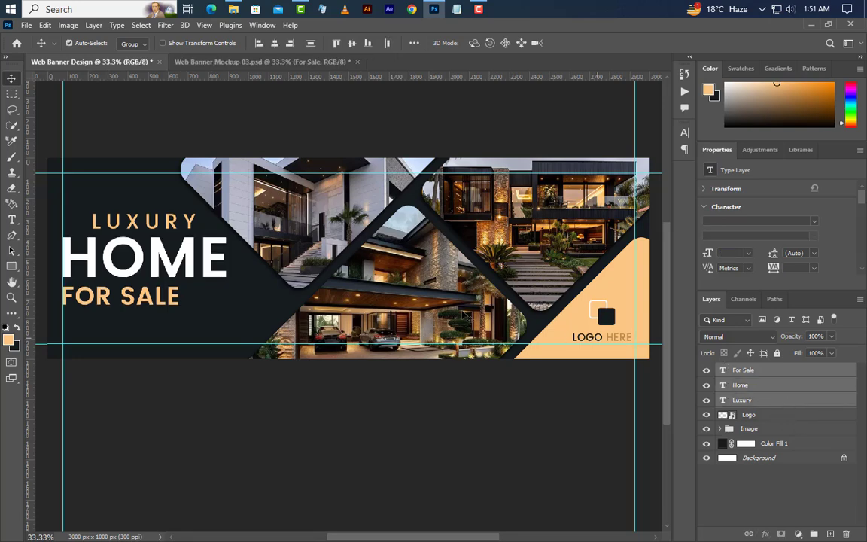
pyautogui.hotkey('shift', 'Up')
pyautogui.hotkey('shift', 'Up')
pyautogui.hotkey('shift', 'Up')
pyautogui.hotkey('shift', 'Up')
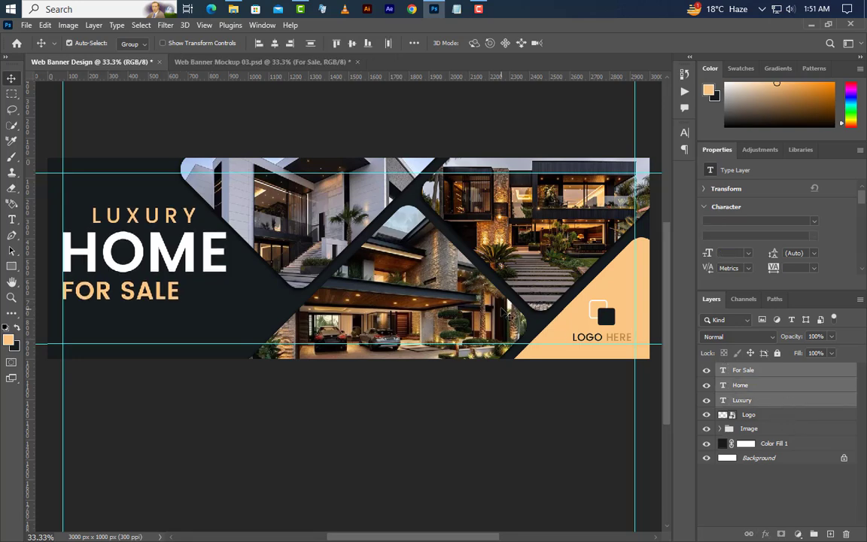
# Draw a thin rectangle about 173 px wide beside FOR SALE, ending at HOME's right edge, and set its height to 7 px
pyautogui.scroll(4, 83, 271)
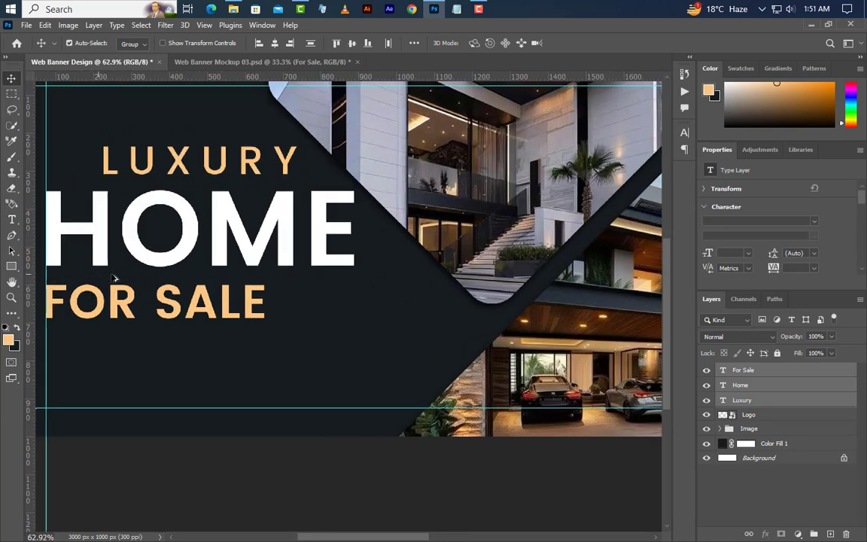
pyautogui.click(11, 265)
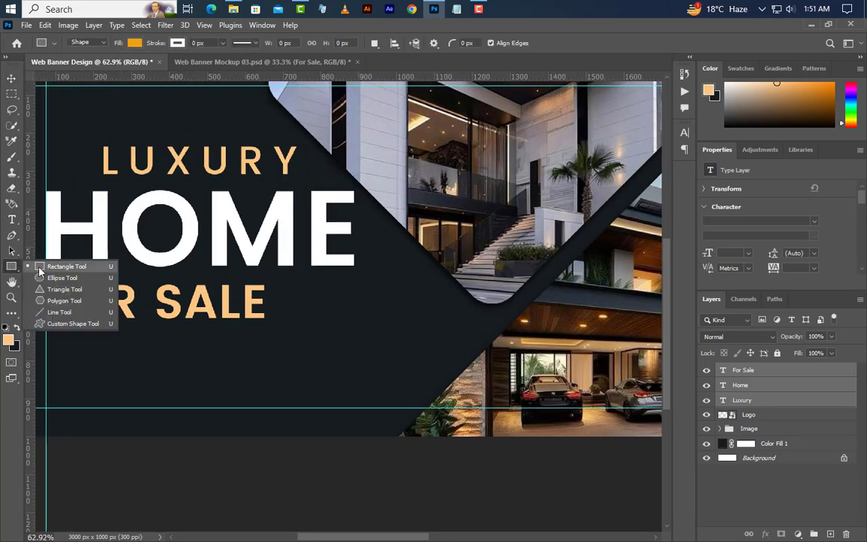
pyautogui.click(45, 243)
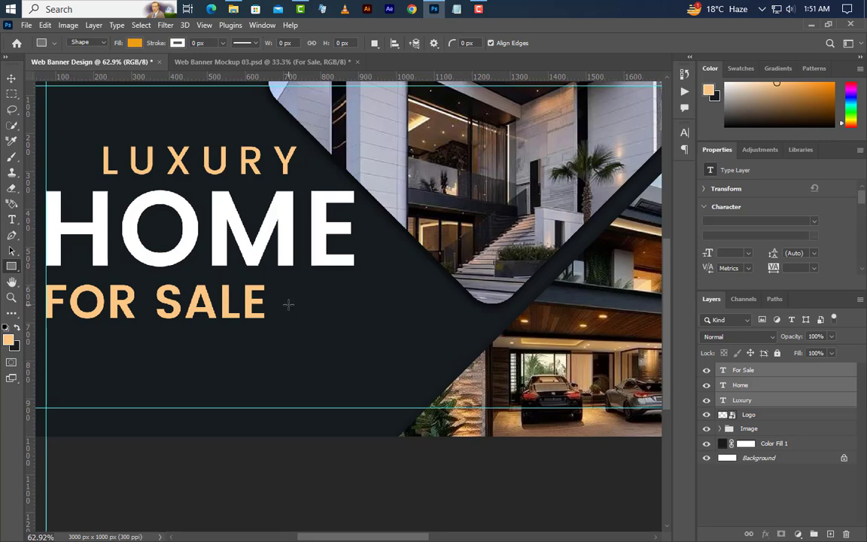
pyautogui.moveTo(288, 304); pyautogui.dragTo(354, 301)
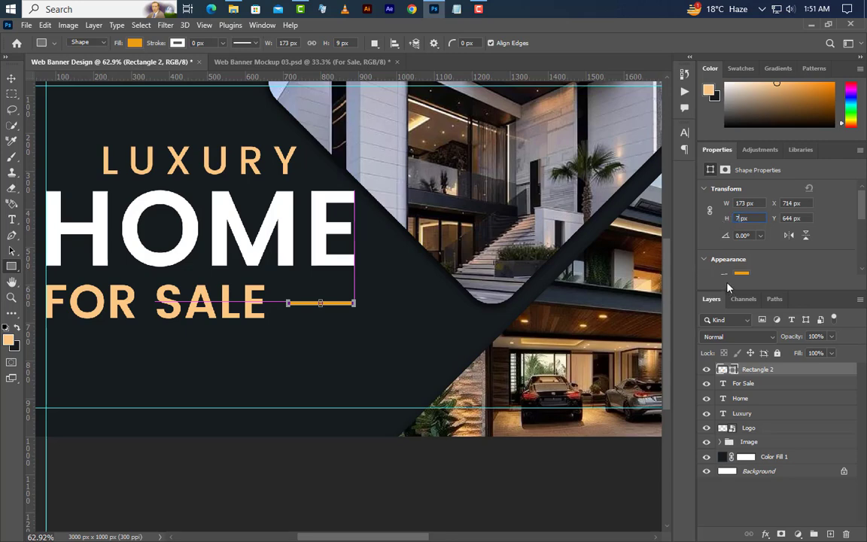
pyautogui.write('7')
pyautogui.press('Return')
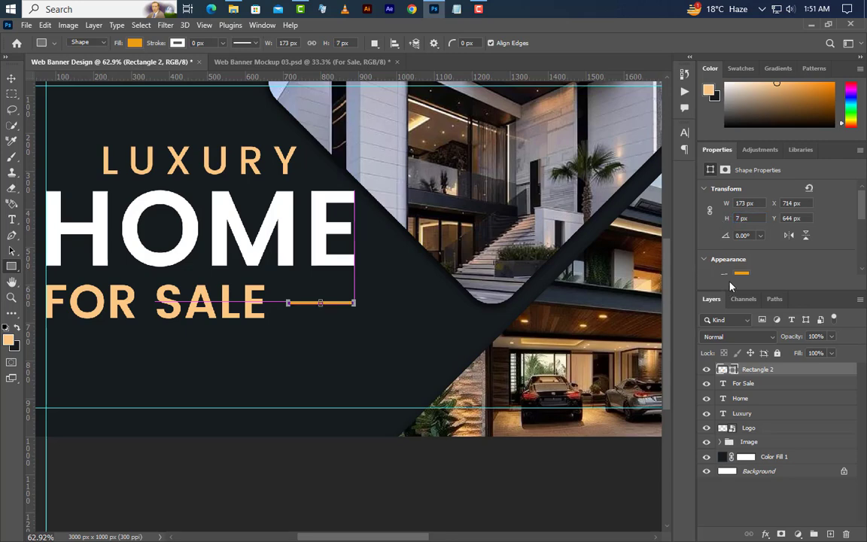
# Center the thin line vertically on the FOR SALE text and clear the selection
pyautogui.keyDown('ctrl'); pyautogui.click(722, 383); pyautogui.keyUp('ctrl')
pyautogui.click(12, 79)
pyautogui.click(351, 43)
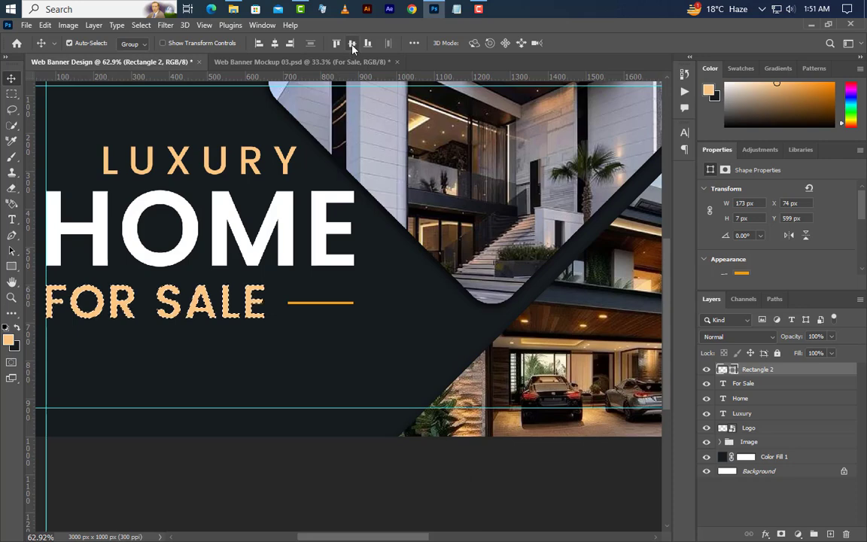
pyautogui.click(141, 25)
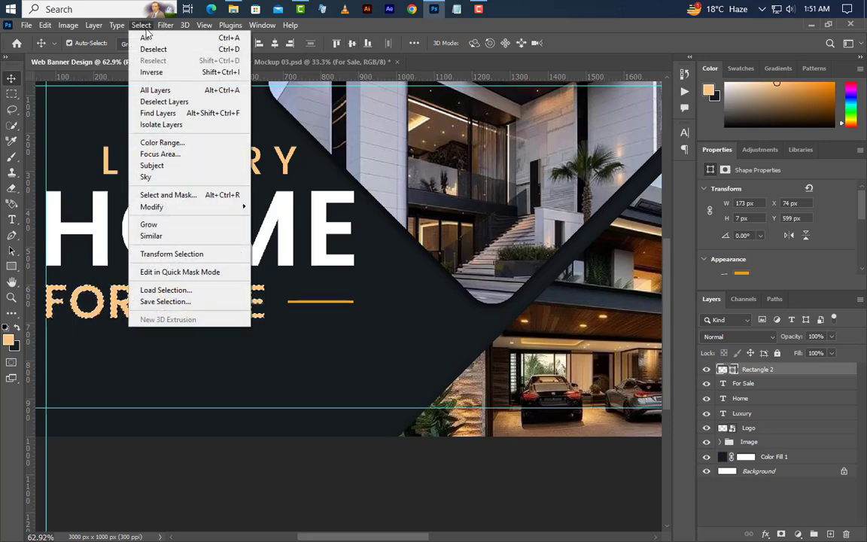
pyautogui.click(154, 50)
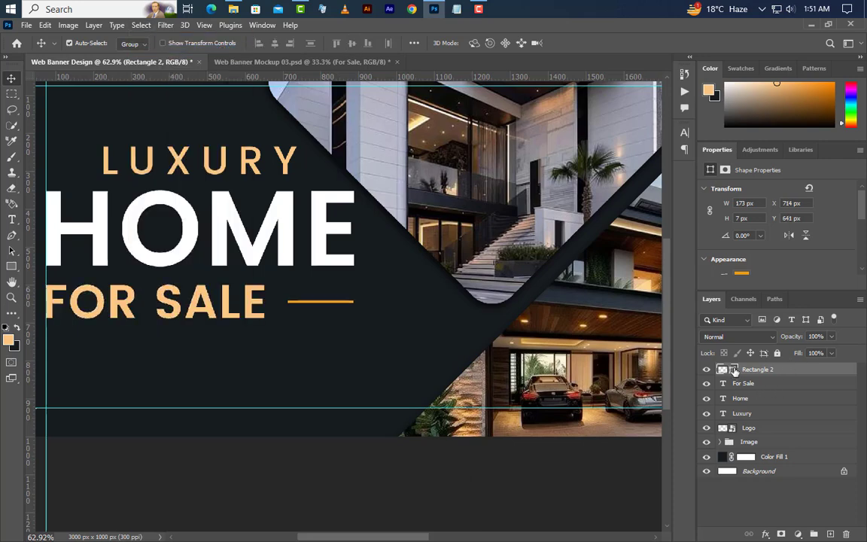
# Change the thin line's fill to fbc583, sampled from the FOR SALE text
pyautogui.doubleClick(734, 371)
pyautogui.click(253, 301)
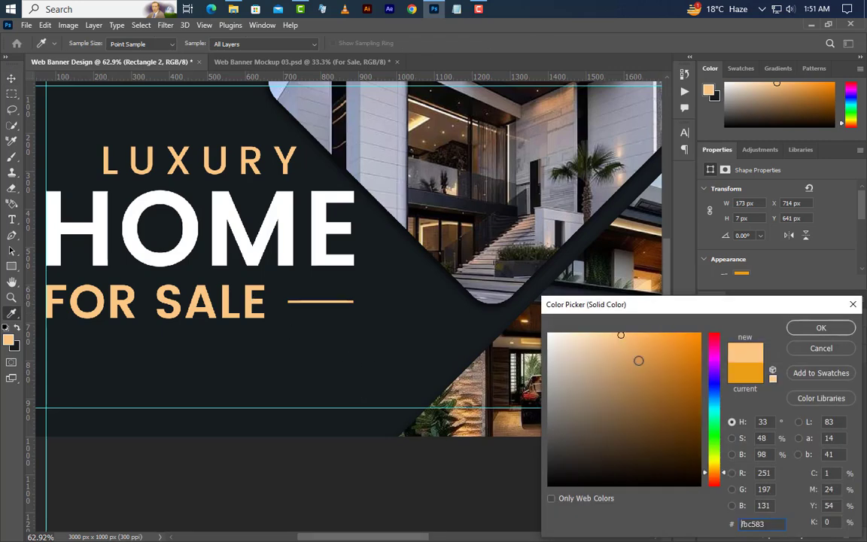
pyautogui.click(814, 328)
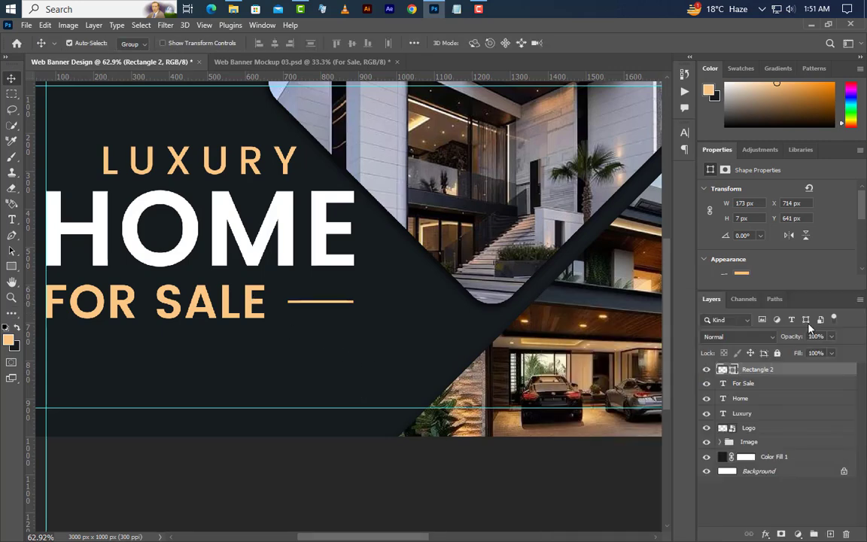
# Draw a 310 x 85 px rectangle with fully rounded corners below FOR SALE, starting at the left vertical guide
pyautogui.scroll(-2, 319, 274)
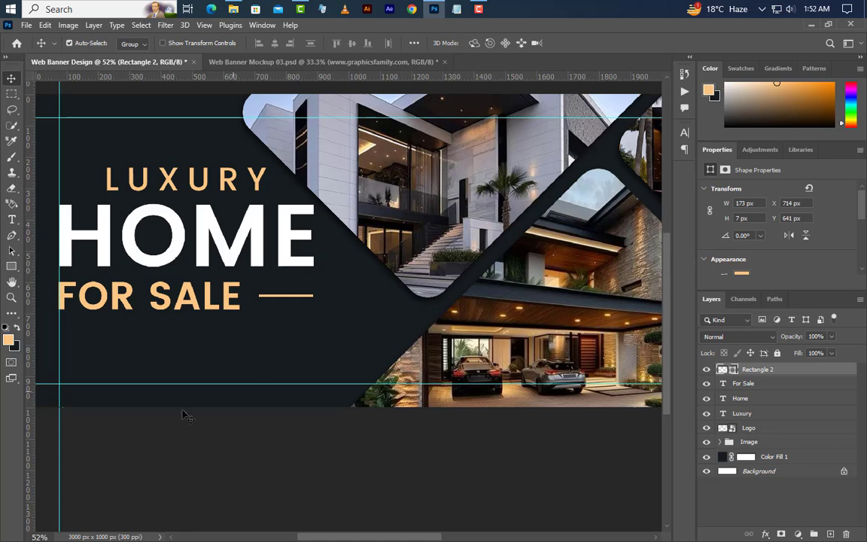
pyautogui.scroll(3, 68, 362)
pyautogui.scroll(2, 66, 361)
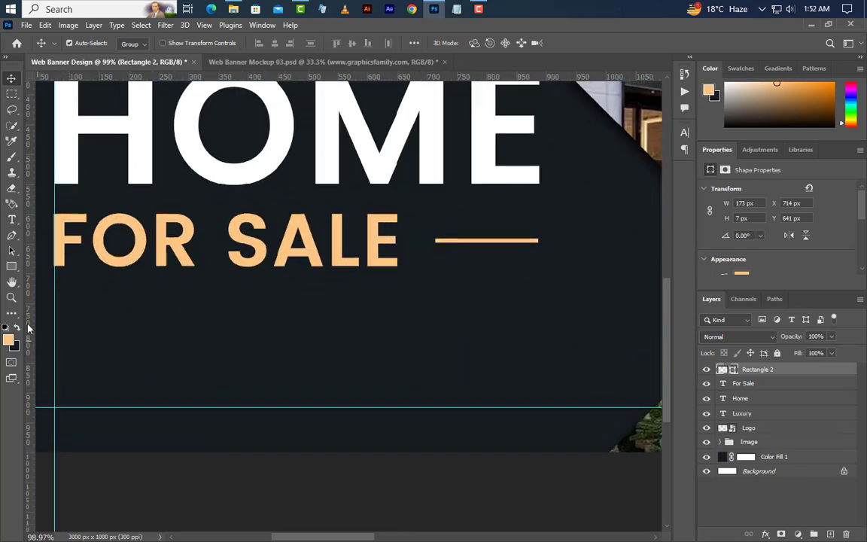
pyautogui.click(11, 266)
pyautogui.click(46, 266)
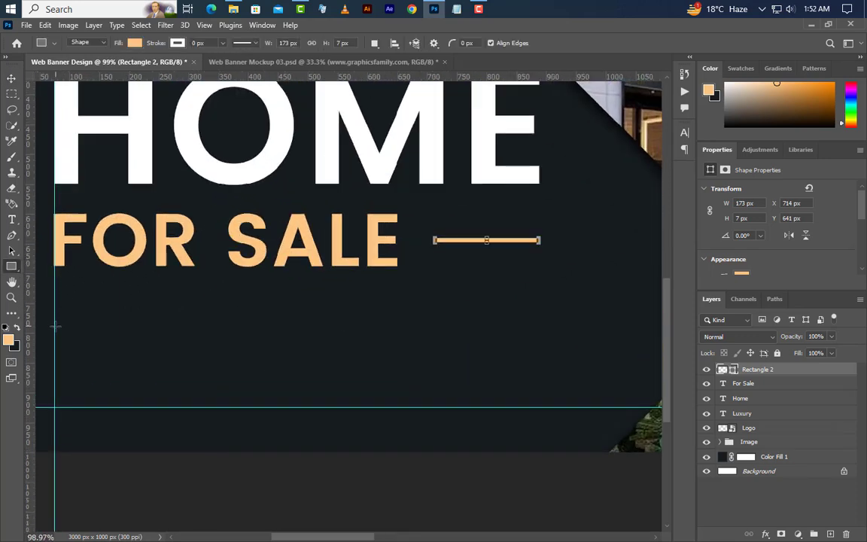
pyautogui.moveTo(54, 325); pyautogui.dragTo(153, 352)
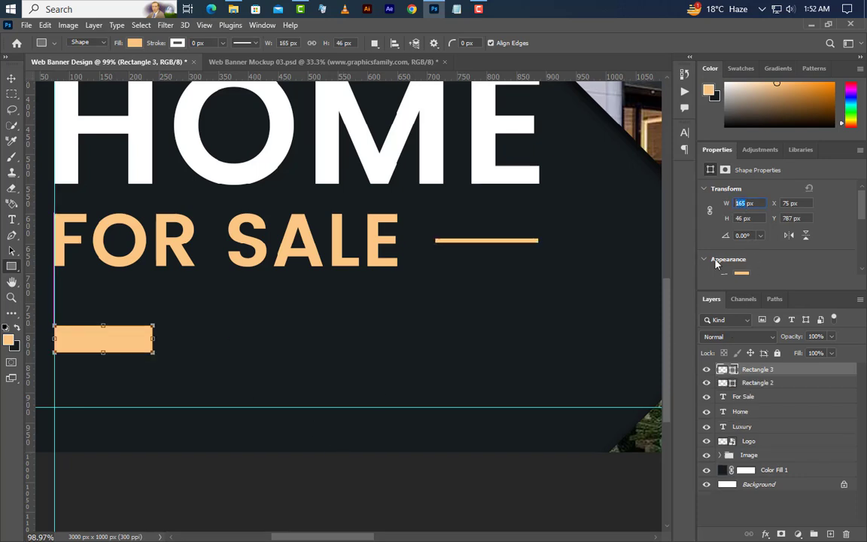
pyautogui.write('310')
pyautogui.press('Return')
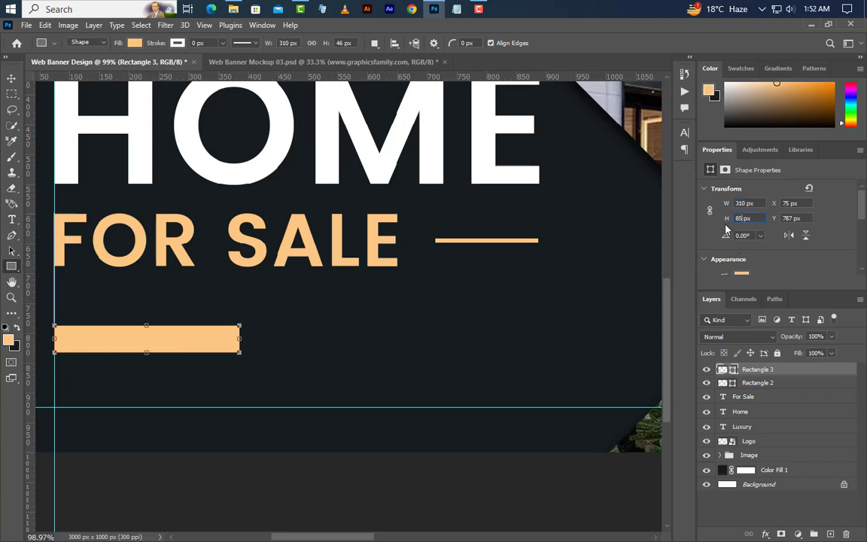
pyautogui.press('Return')
pyautogui.scroll(-5, 757, 252)
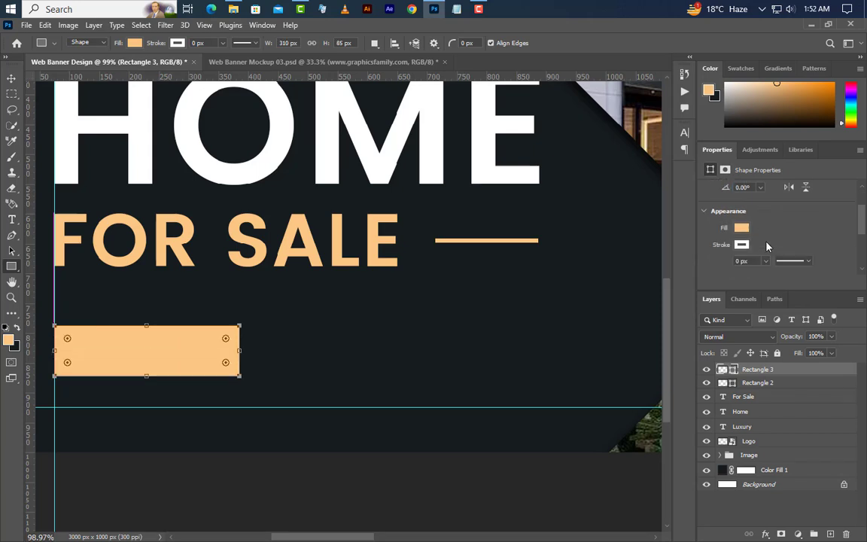
pyautogui.moveTo(725, 225); pyautogui.dragTo(863, 243)
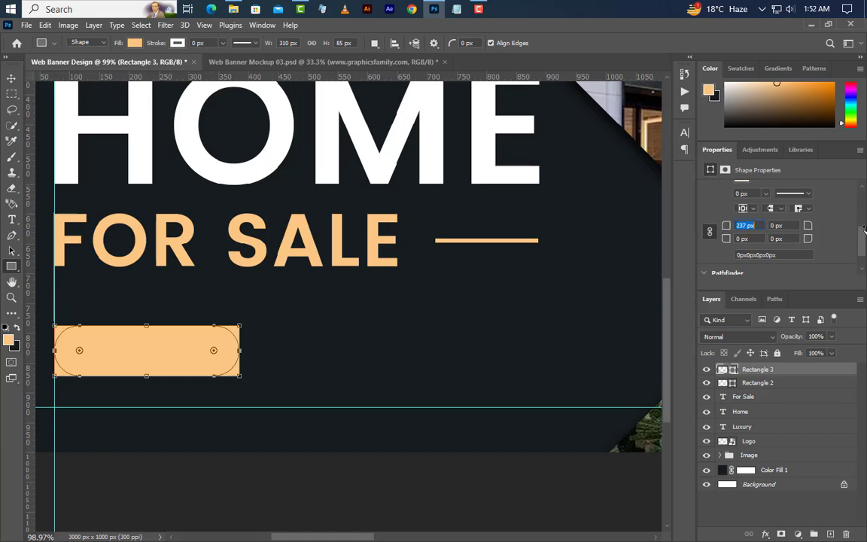
# Add the text Buy Now on a new layer over the rounded button, in Poppins Regular at 12.82 pt
pyautogui.click(829, 533)
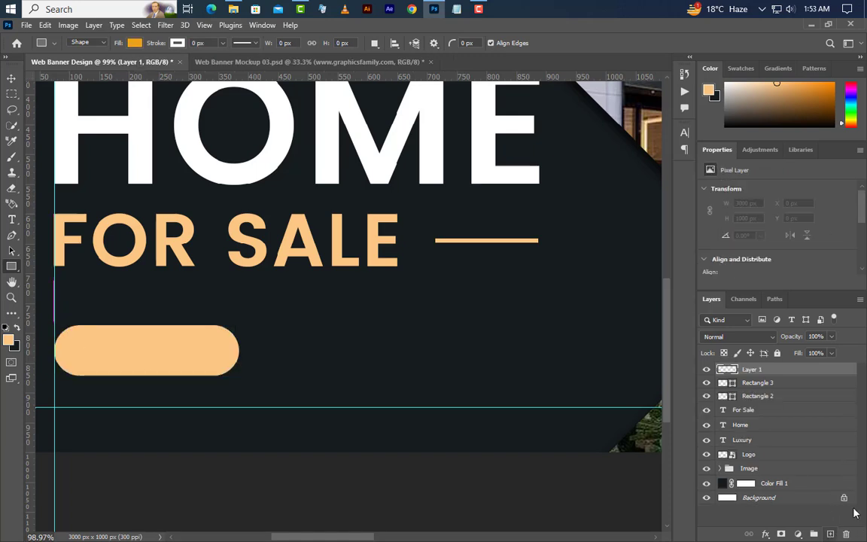
pyautogui.click(11, 219)
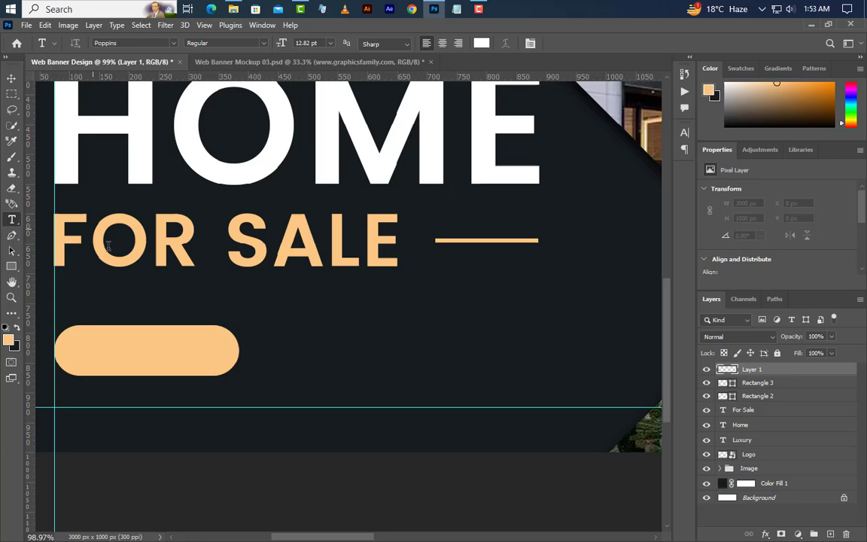
pyautogui.click(70, 355)
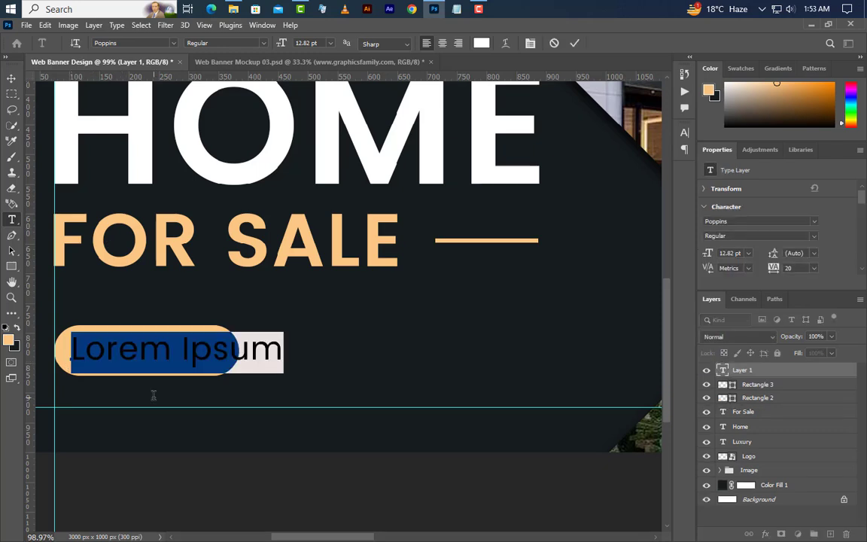
pyautogui.write('Buy')
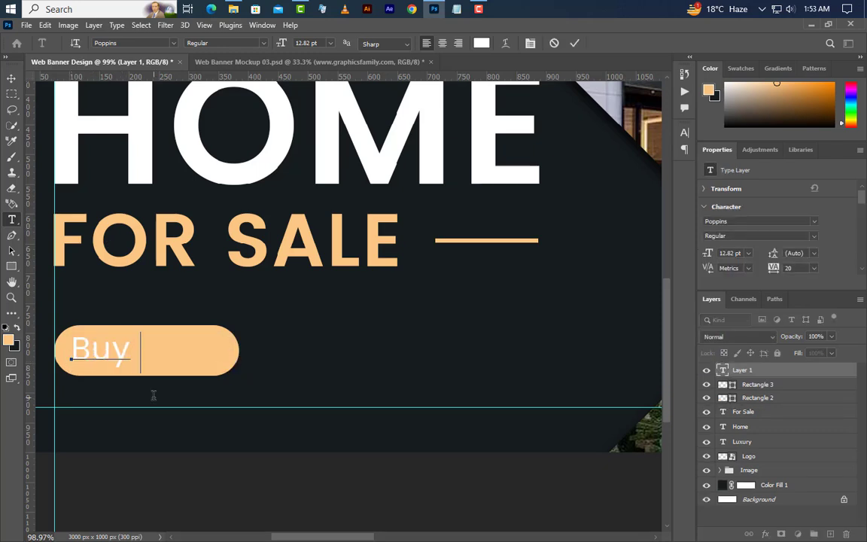
pyautogui.write(' Now')
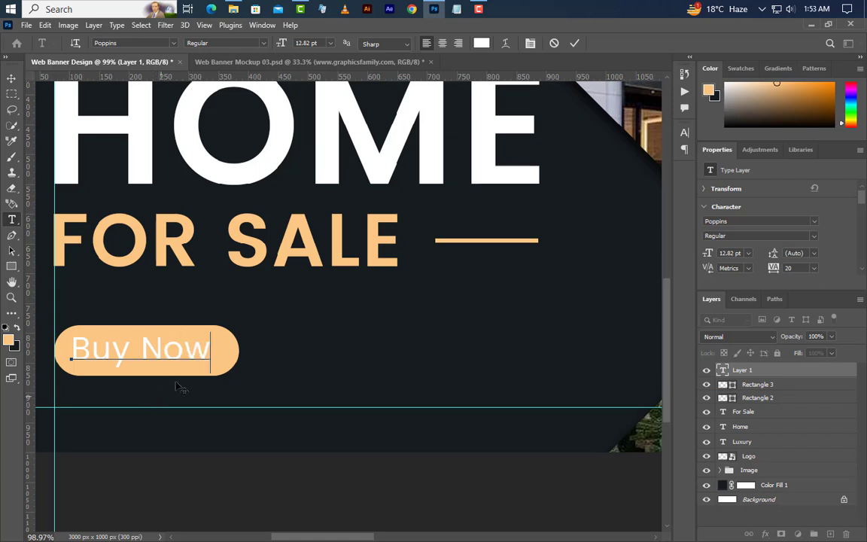
pyautogui.hotkey('ctrl', 'Return')
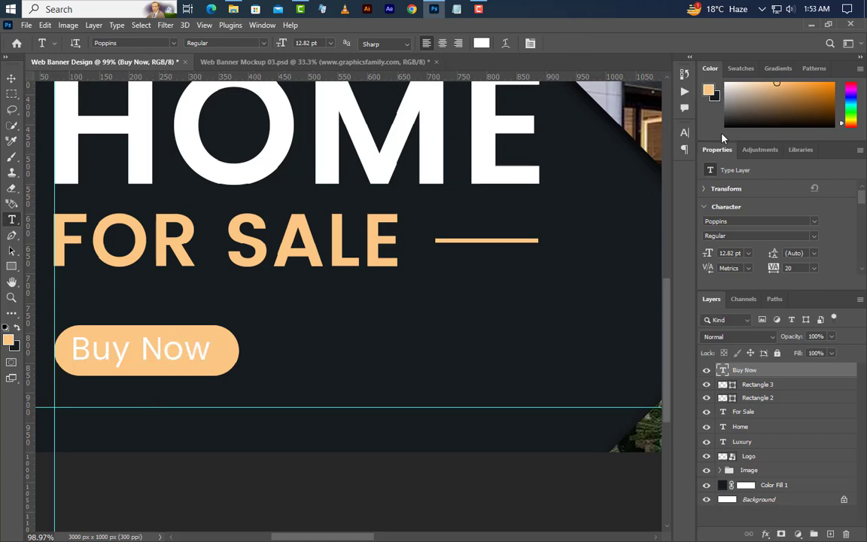
# Set the Buy Now text in all caps and change its font style to SemiBold
pyautogui.click(684, 134)
pyautogui.click(585, 217)
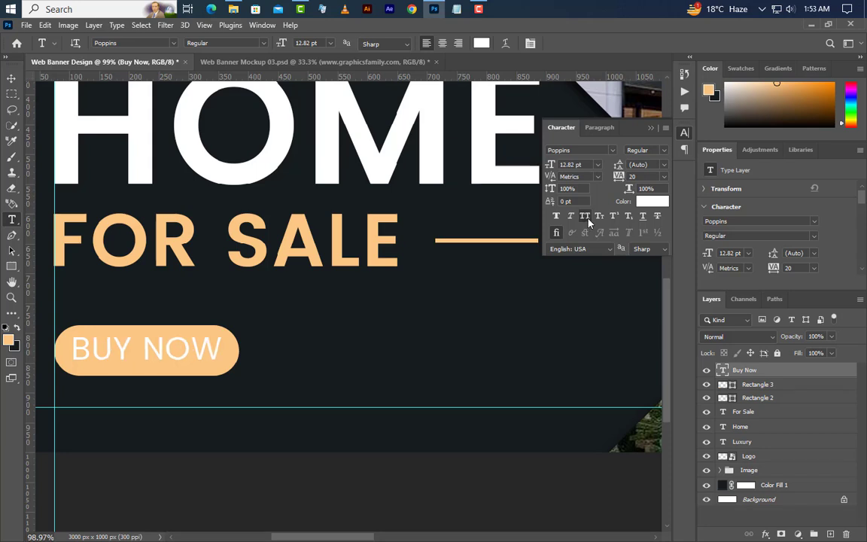
pyautogui.click(664, 150)
pyautogui.click(652, 191)
pyautogui.click(660, 206)
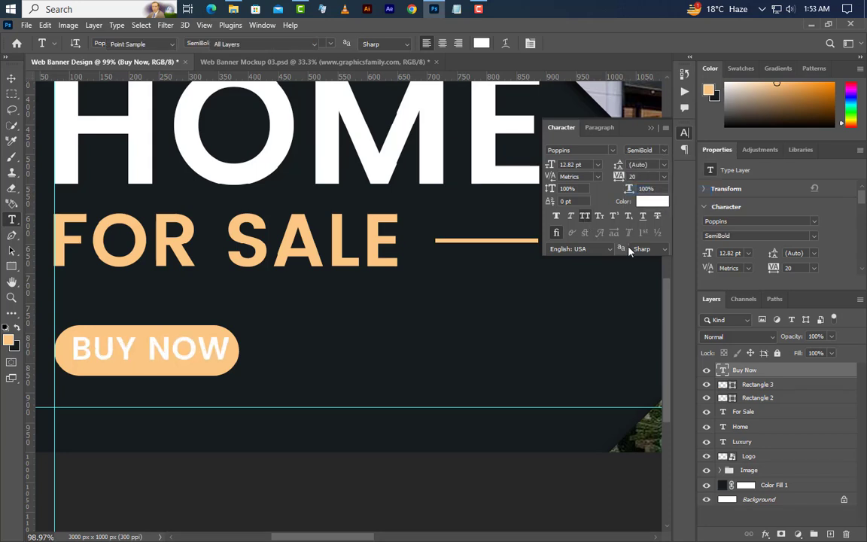
# Color the BUY NOW text 161c1f, sampled from the dark background, and set its tracking to 0
pyautogui.click(392, 320)
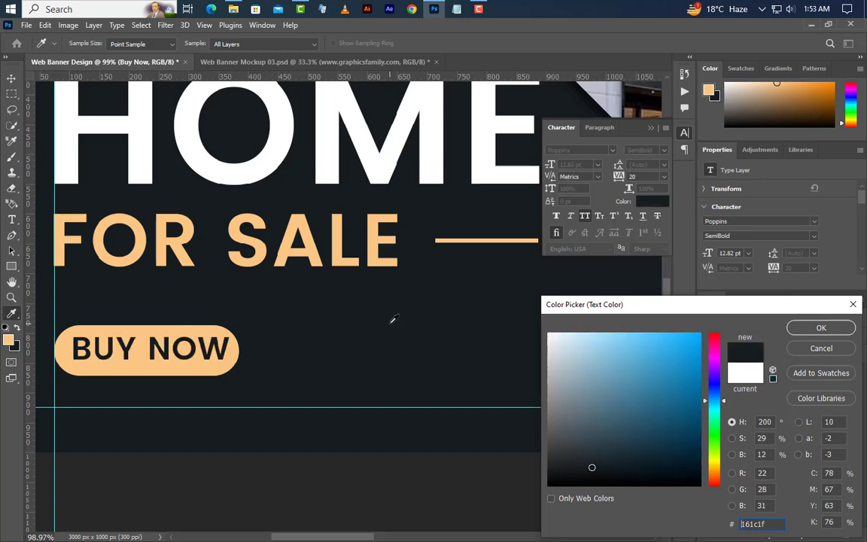
pyautogui.click(820, 329)
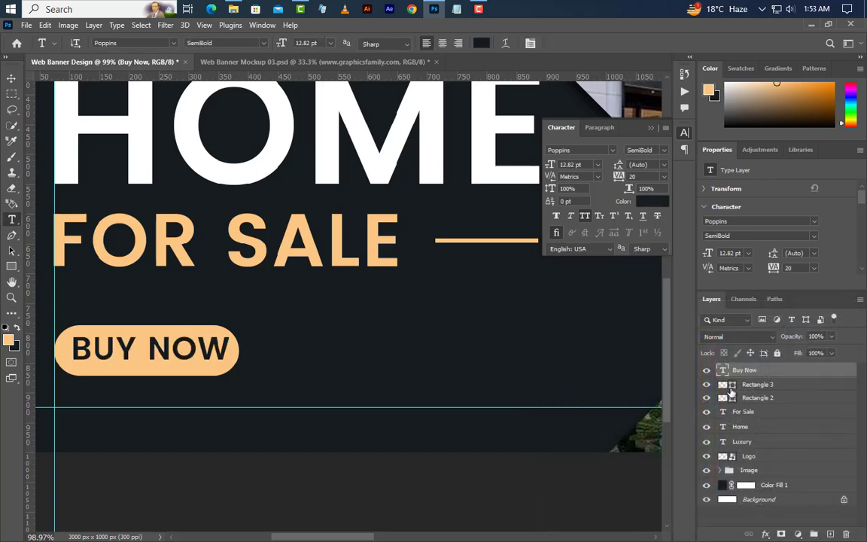
pyautogui.click(618, 178)
pyautogui.press('Return')
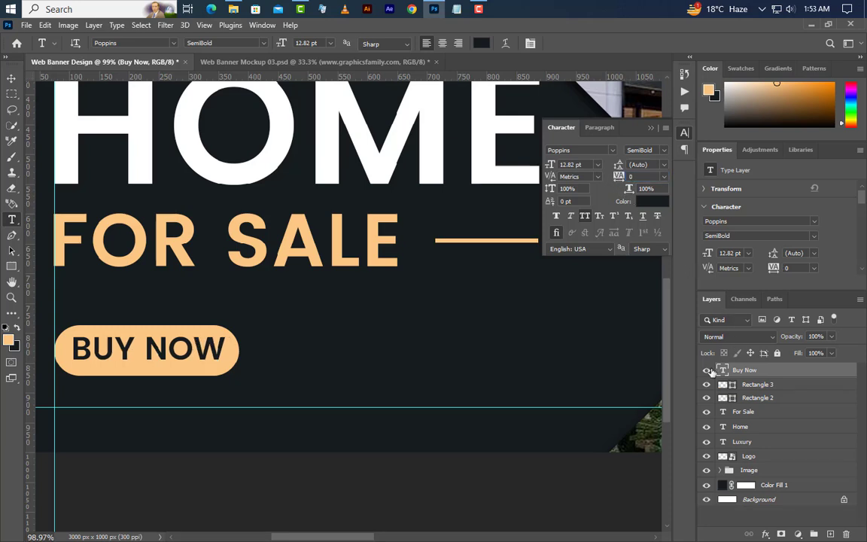
# Center the BUY NOW text horizontally and vertically on the rounded button and clear the selection
pyautogui.keyDown('ctrl'); pyautogui.click(723, 383); pyautogui.keyUp('ctrl')
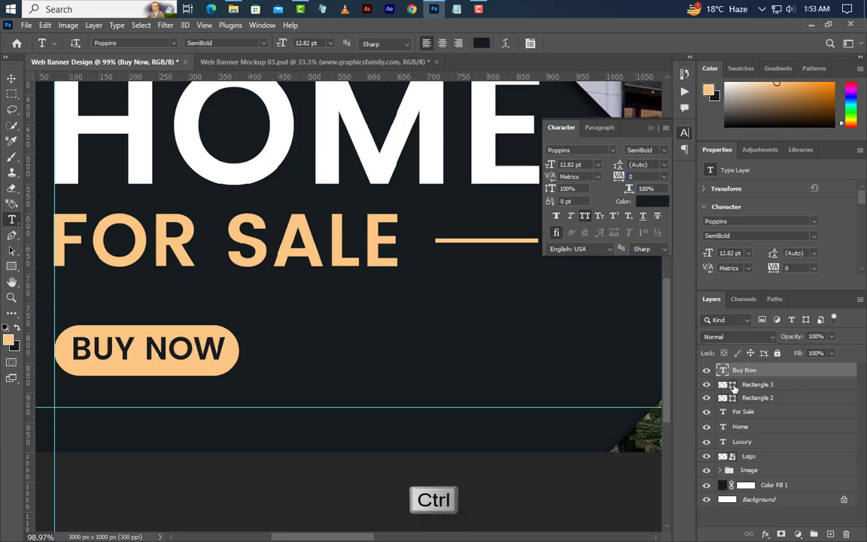
pyautogui.click(651, 130)
pyautogui.press('v')
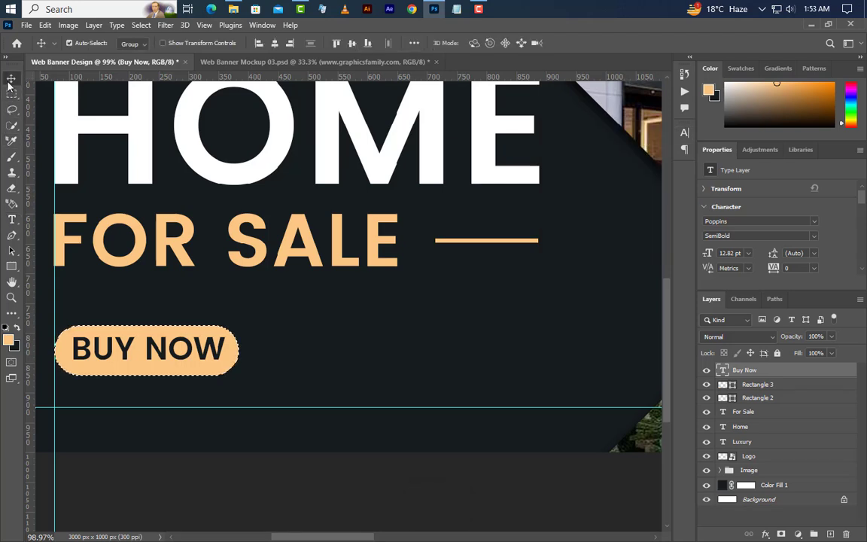
pyautogui.click(353, 43)
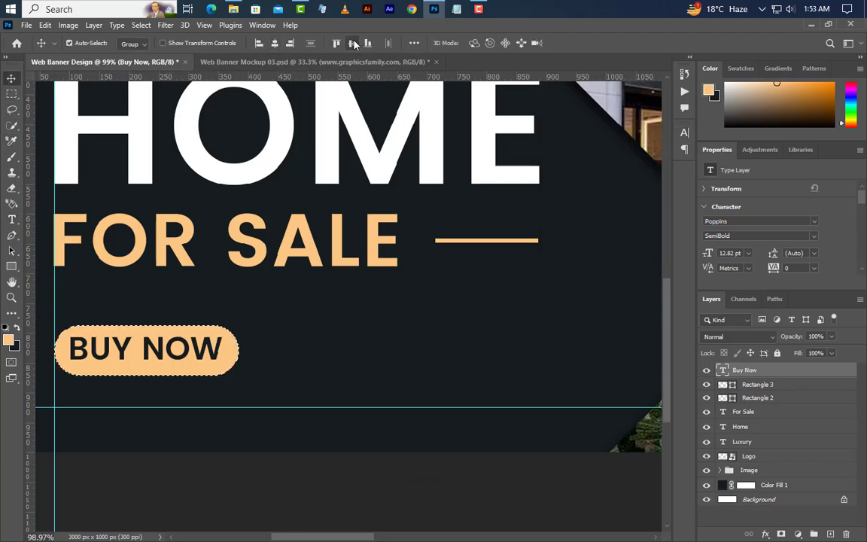
pyautogui.click(141, 24)
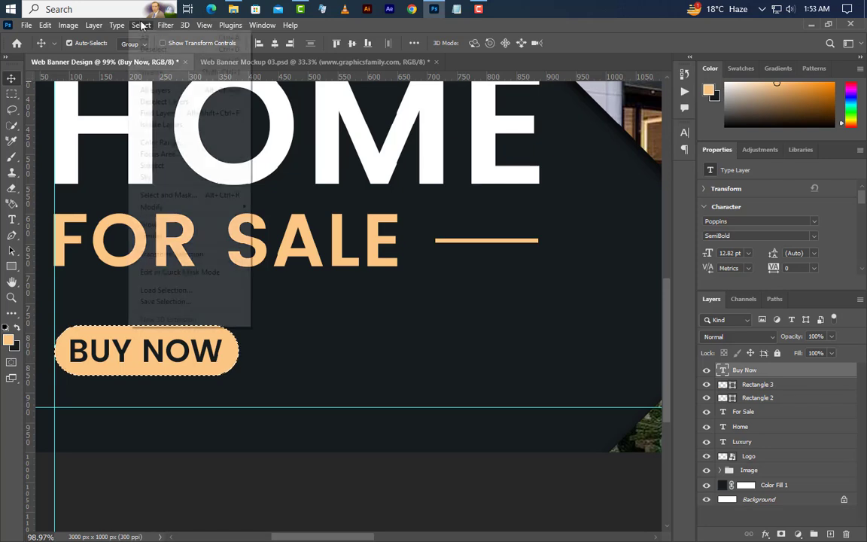
pyautogui.click(145, 50)
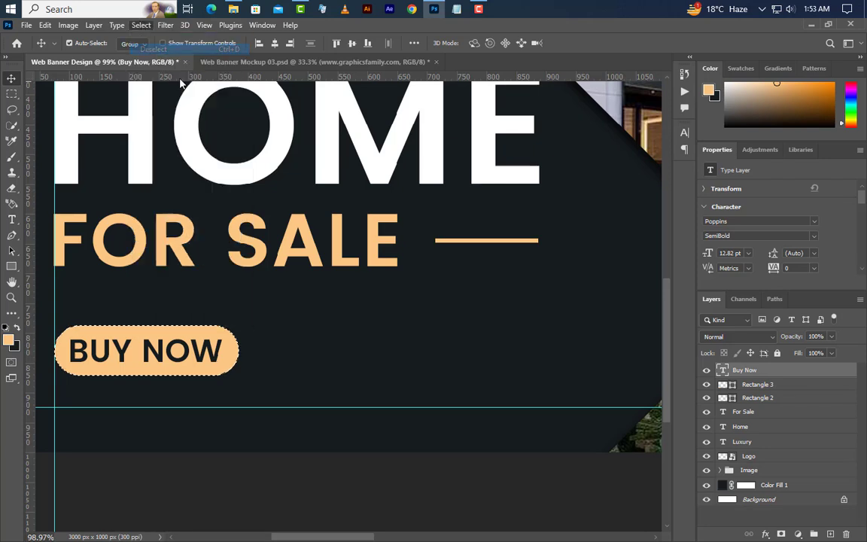
pyautogui.click(12, 220)
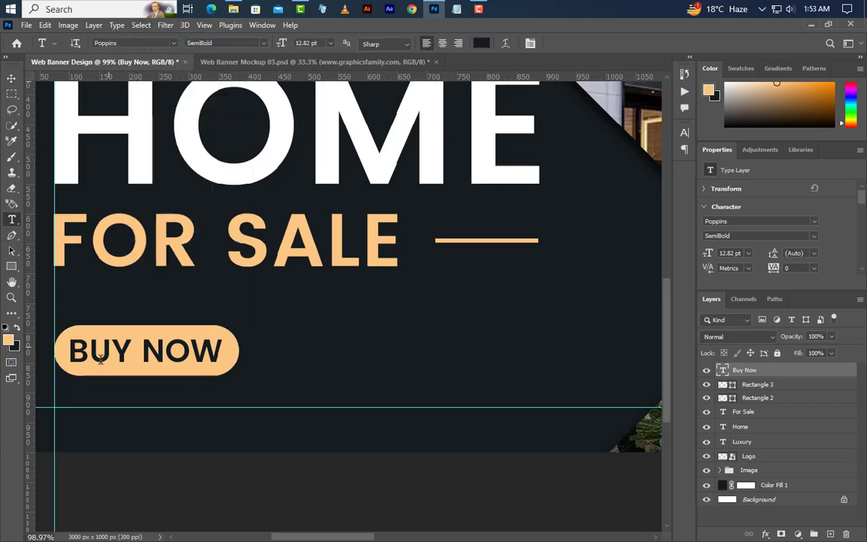
pyautogui.click(55, 407)
pyautogui.press('BackSpace')
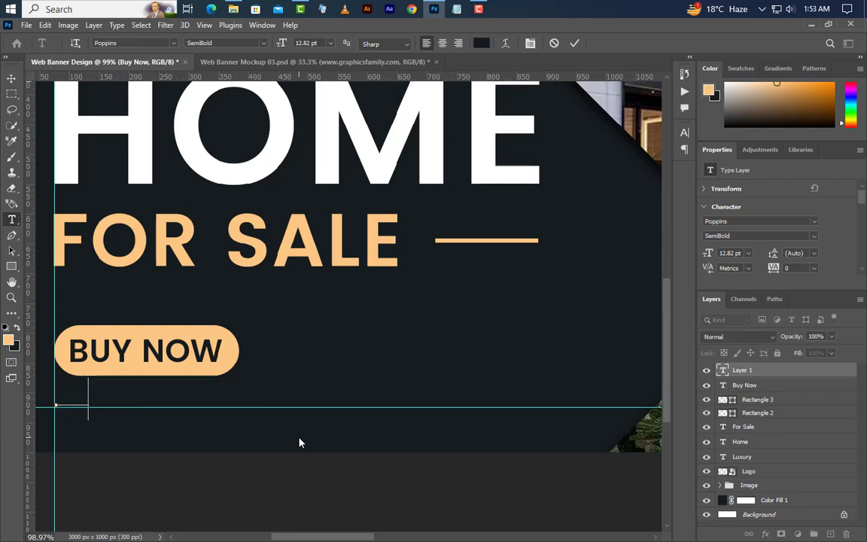
pyautogui.write('www.y')
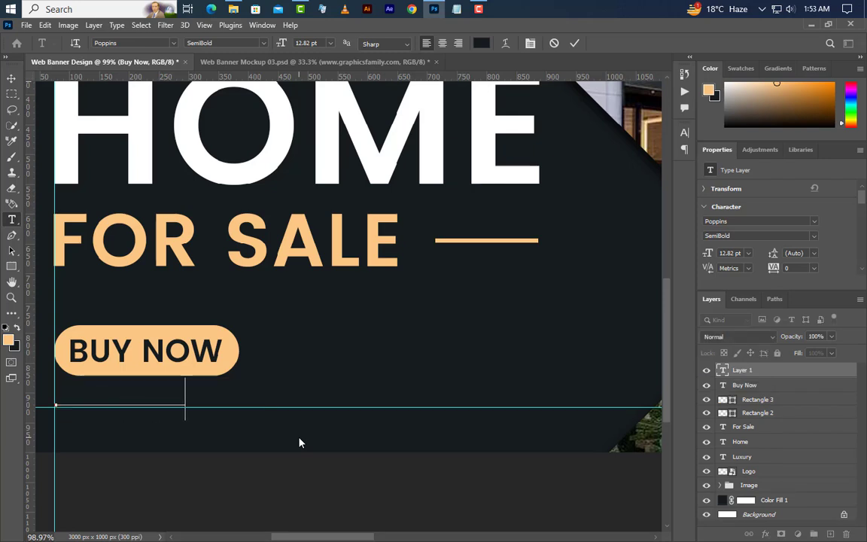
pyautogui.write('ourwe')
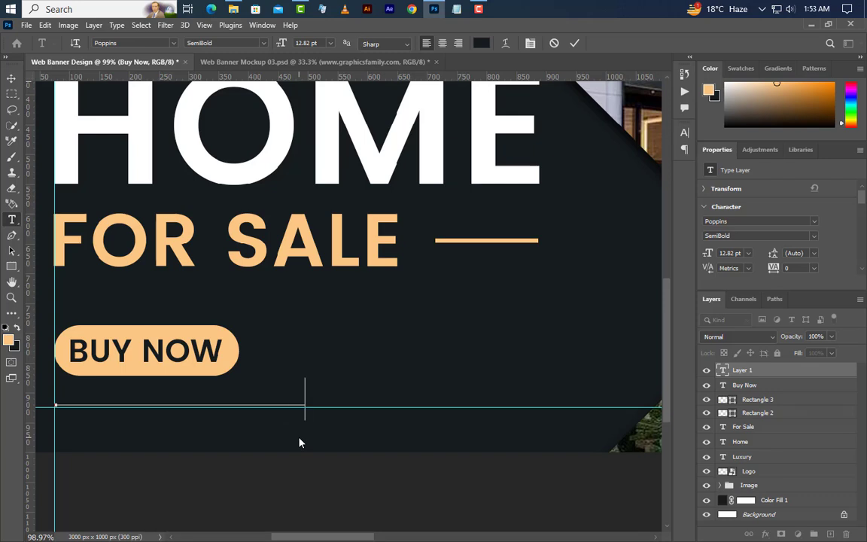
pyautogui.write('bsit')
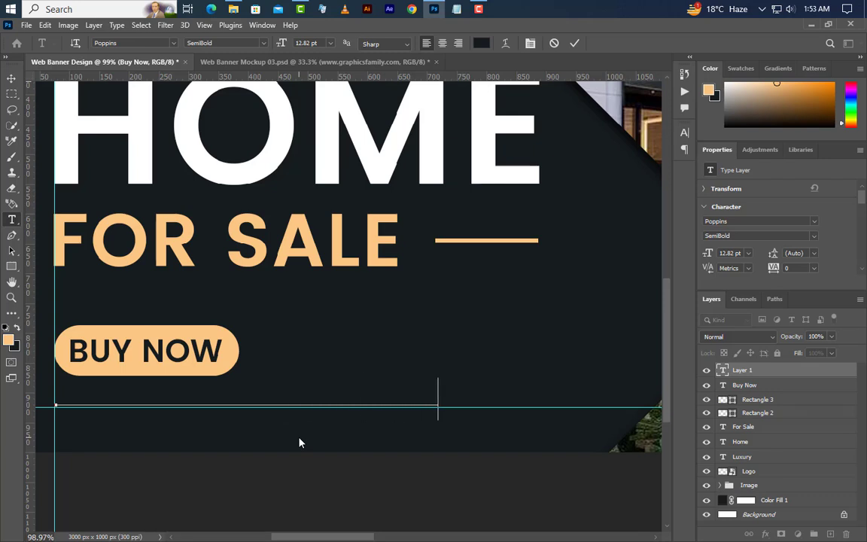
pyautogui.write('e.com')
pyautogui.click(575, 44)
# Color the web address text white (ffffff) and turn off its all-caps setting
pyautogui.click(685, 132)
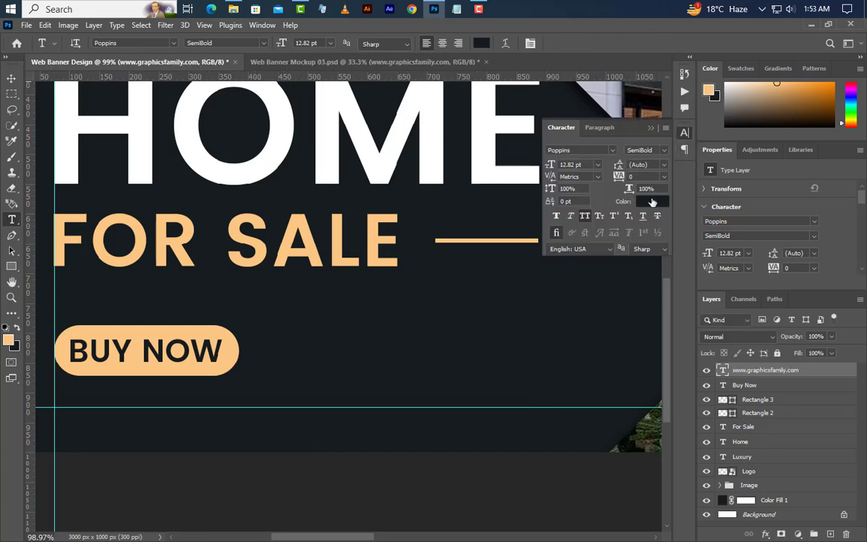
pyautogui.click(652, 201)
pyautogui.moveTo(594, 366); pyautogui.dragTo(549, 333)
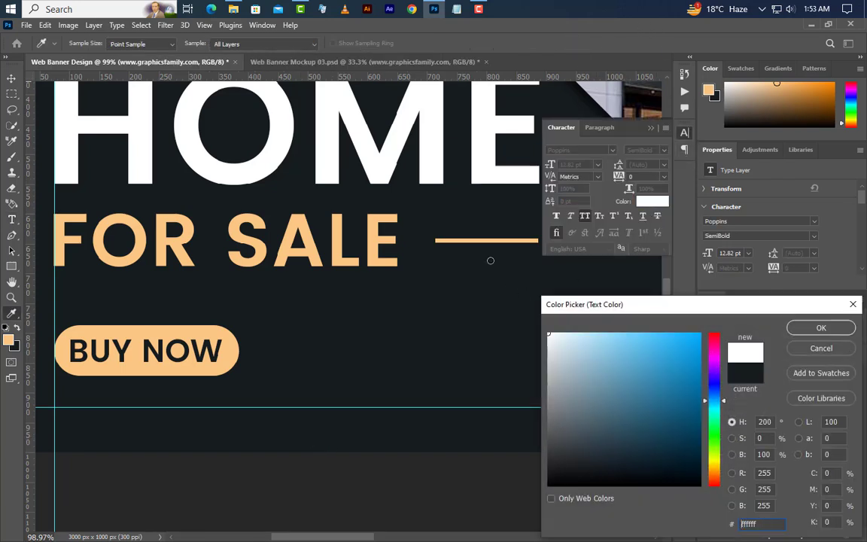
pyautogui.click(814, 329)
pyautogui.click(584, 217)
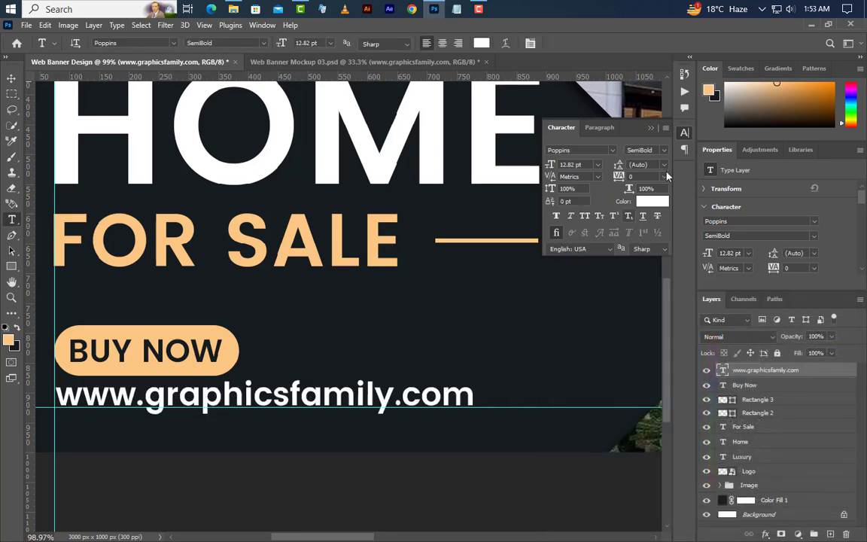
# Change the web address text to the Regular font style and set its size to 12.2 pt
pyautogui.click(664, 153)
pyautogui.click(647, 168)
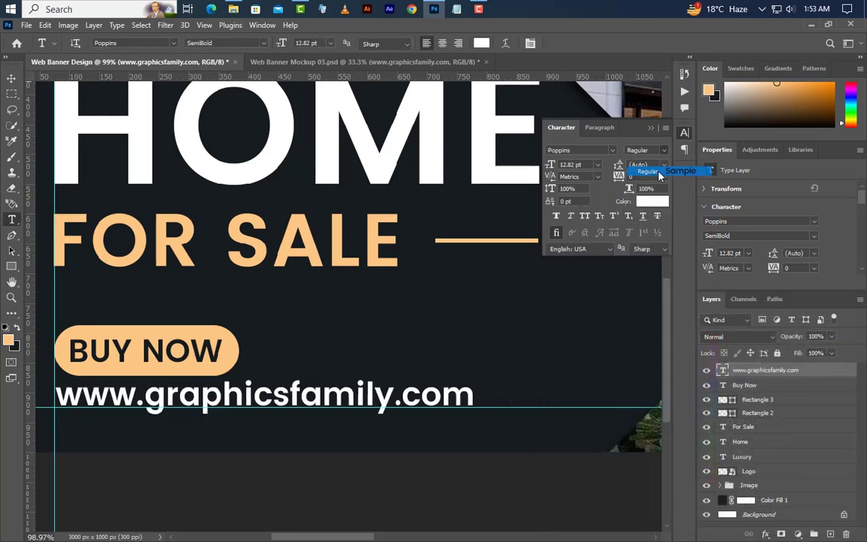
pyautogui.click(571, 165)
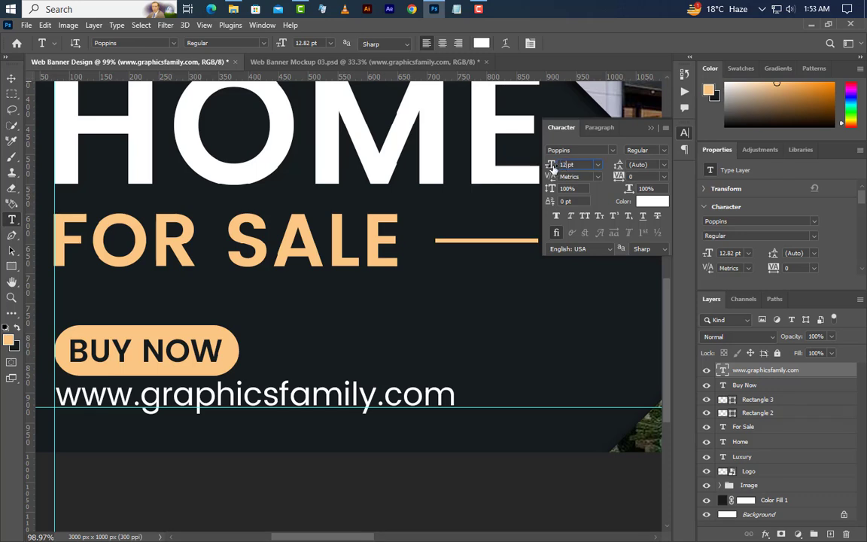
pyautogui.press('Return')
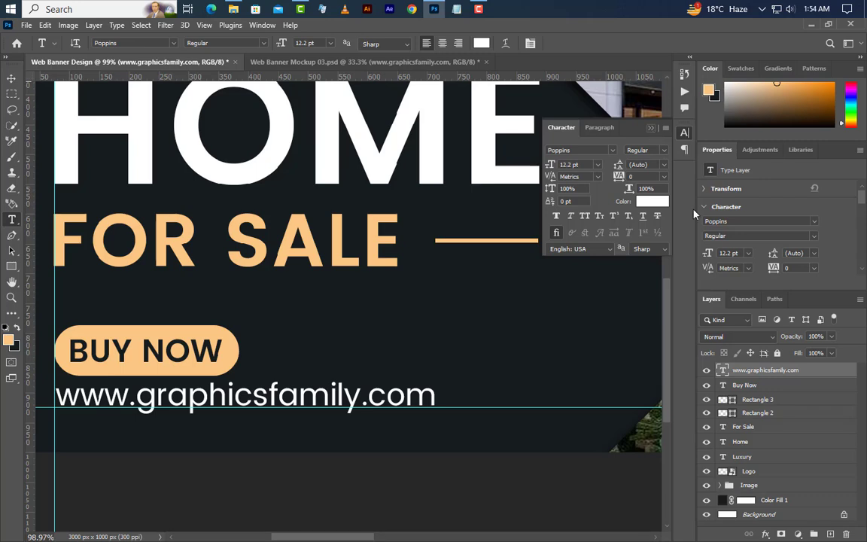
pyautogui.click(651, 127)
# Set the BUY NOW text's size to 12.2 pt
pyautogui.click(759, 385)
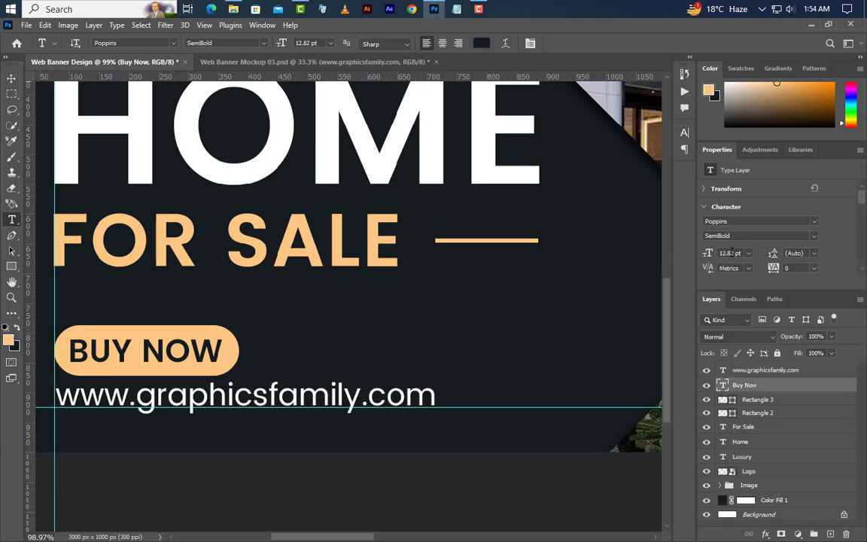
pyautogui.write('12.2')
pyautogui.press('Return')
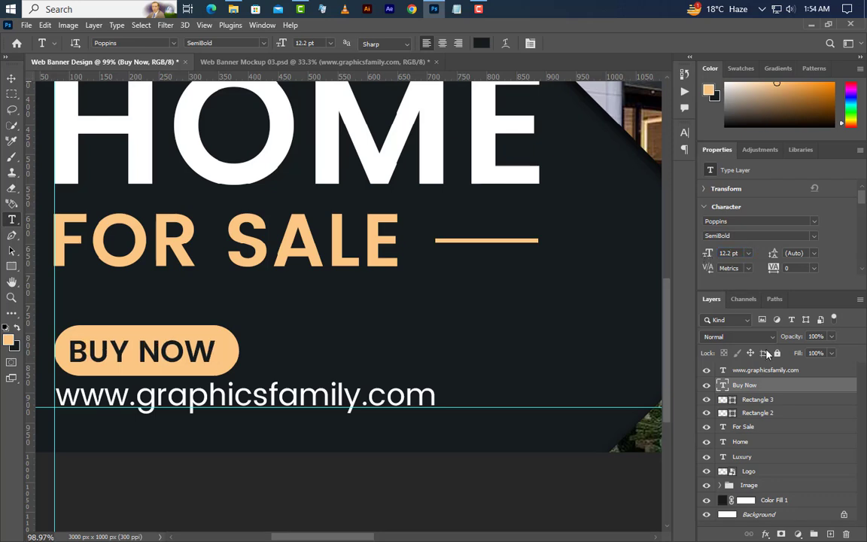
# Center the resized BUY NOW text horizontally on the rounded button again and clear the selection
pyautogui.keyDown('ctrl'); pyautogui.click(724, 399); pyautogui.keyUp('ctrl')
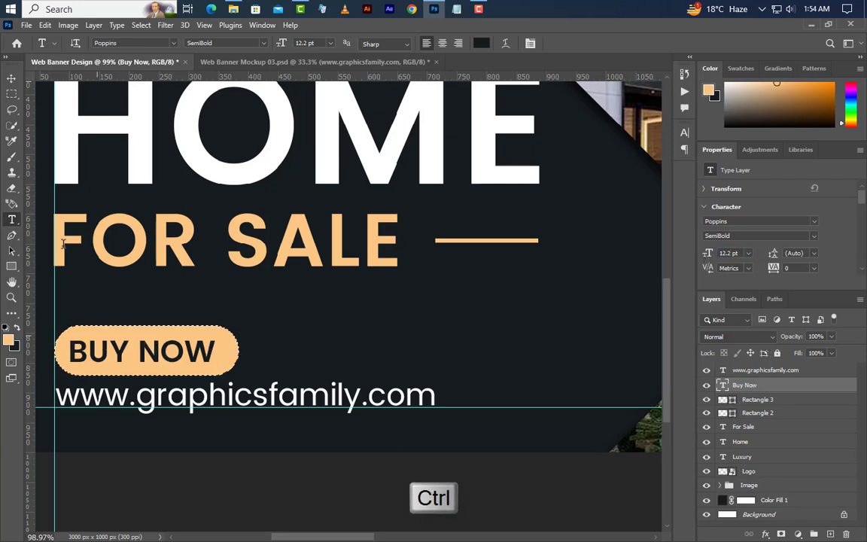
pyautogui.press('v')
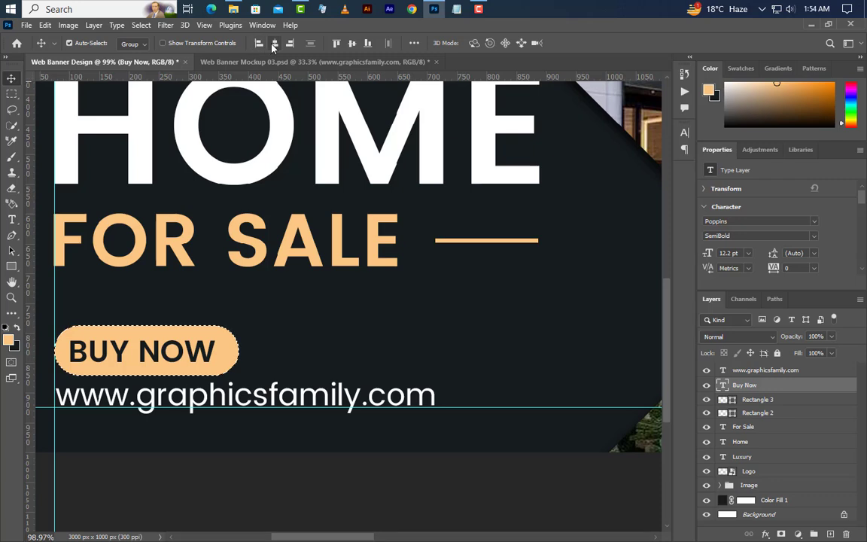
pyautogui.click(275, 43)
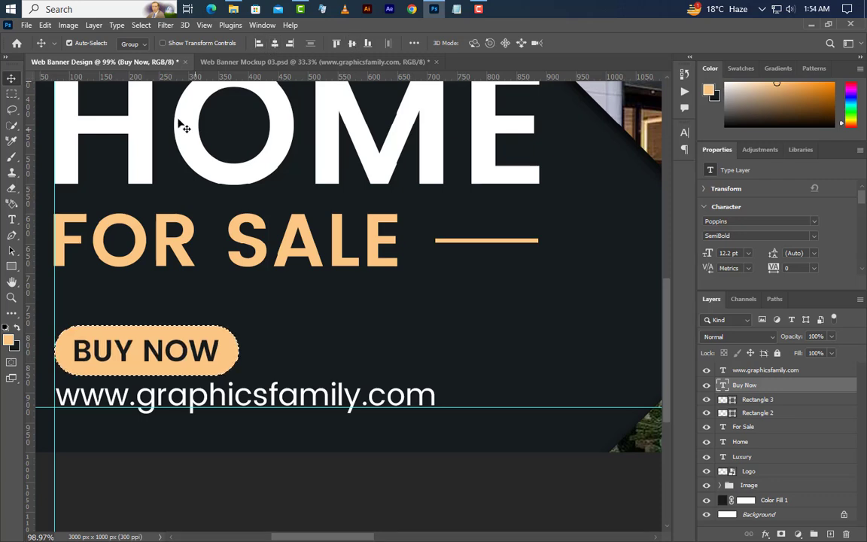
pyautogui.click(141, 25)
pyautogui.click(150, 49)
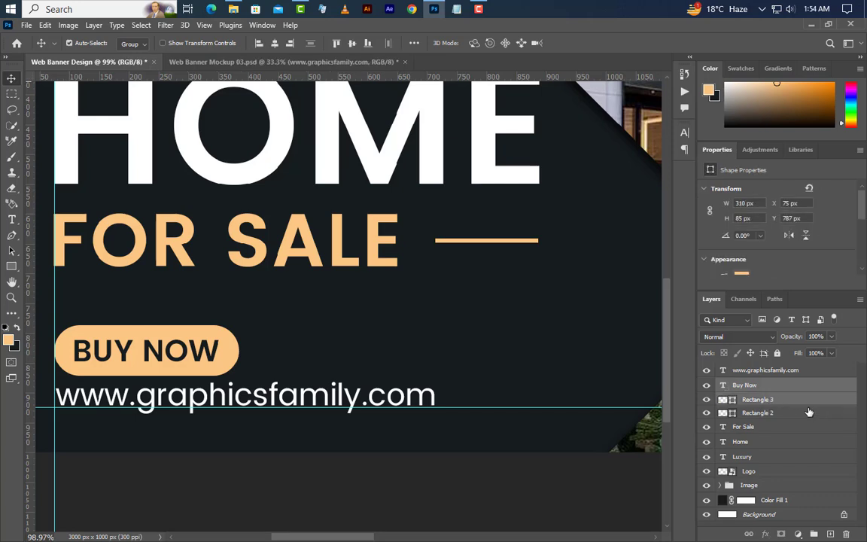
# Nudge the rounded button and its BUY NOW text together up by 24 px, away from the web address
pyautogui.press('Up')
pyautogui.press('Up')
pyautogui.press('Up')
pyautogui.press('Up')
pyautogui.press('Up')
pyautogui.press('Up')
pyautogui.press('Up')
pyautogui.press('Up')
pyautogui.press('Up')
pyautogui.press('Up')
pyautogui.press('Up')
pyautogui.press('Up')
pyautogui.press('Up')
pyautogui.press('Up')
pyautogui.press('Up')
pyautogui.press('Up')
pyautogui.press('Up')
pyautogui.press('Up')
pyautogui.press('Up')
pyautogui.press('Up')
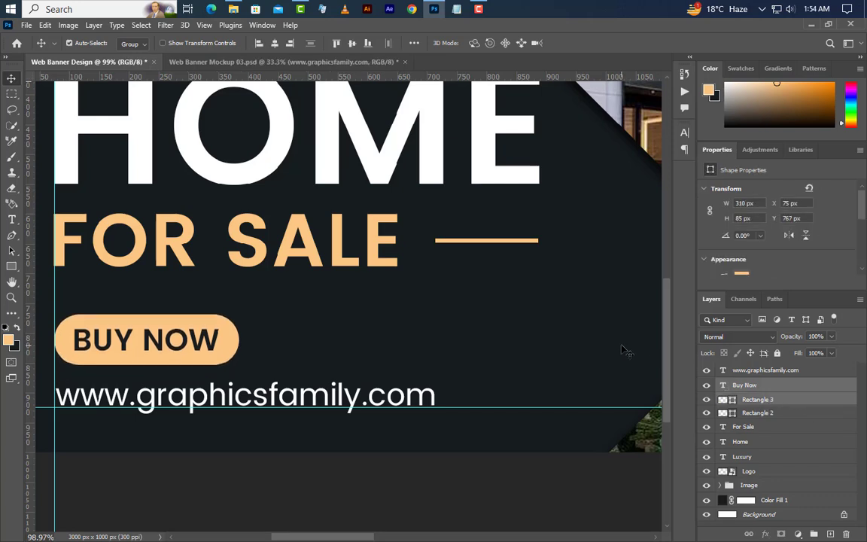
# Nudge the web address, the BUY NOW text and its rounded button together up by 13 px
pyautogui.keyDown('ctrl'); pyautogui.click(772, 370); pyautogui.keyUp('ctrl')
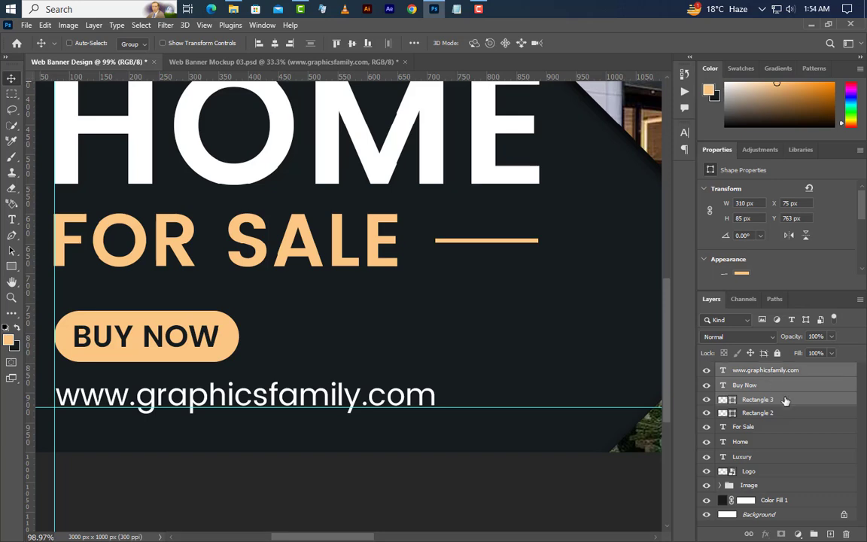
pyautogui.press('Up')
pyautogui.press('Up')
pyautogui.press('Up')
pyautogui.press('Up')
pyautogui.press('Up')
pyautogui.press('Up')
pyautogui.press('Up')
pyautogui.press('Up')
pyautogui.press('Up')
pyautogui.press('Up')
pyautogui.press('Up')
pyautogui.press('Up')
pyautogui.press('Up')
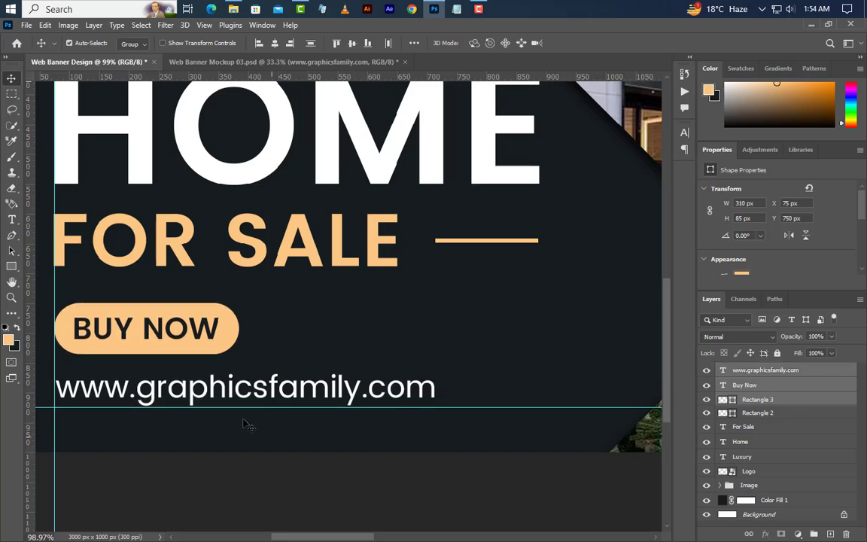
# Clear all the guides from the banner document
pyautogui.scroll(-8, 245, 425)
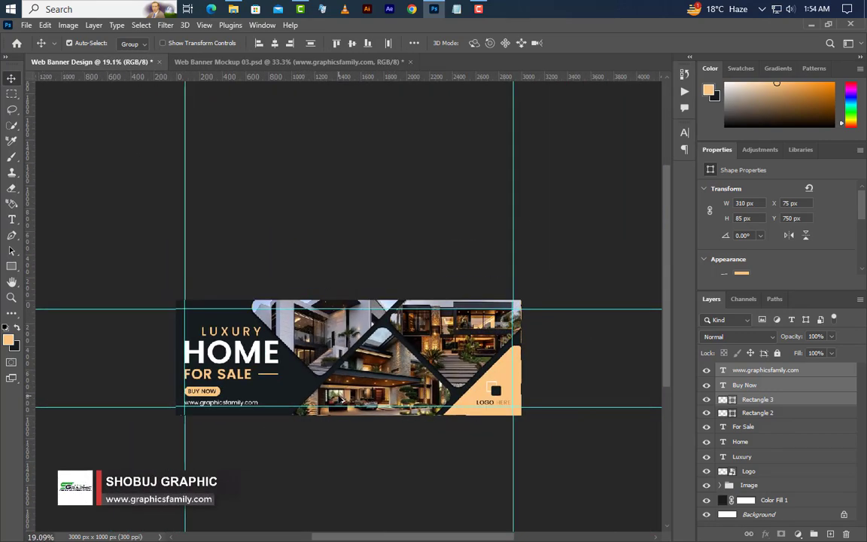
pyautogui.scroll(5, 341, 400)
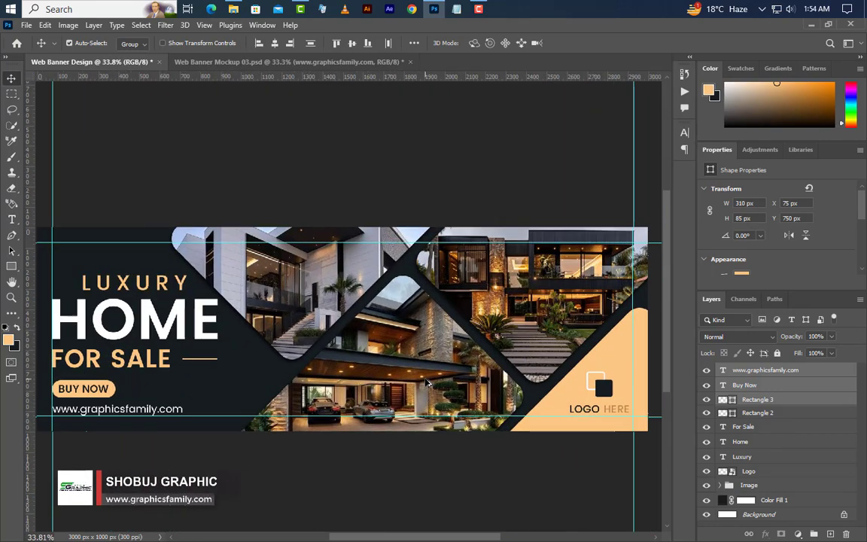
pyautogui.scroll(-1, 427, 384)
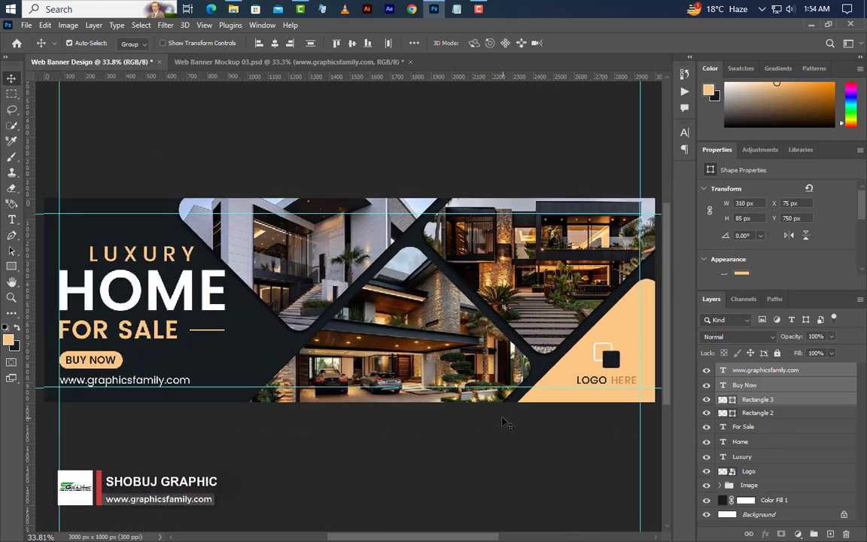
pyautogui.click(205, 26)
pyautogui.moveTo(314, 344)
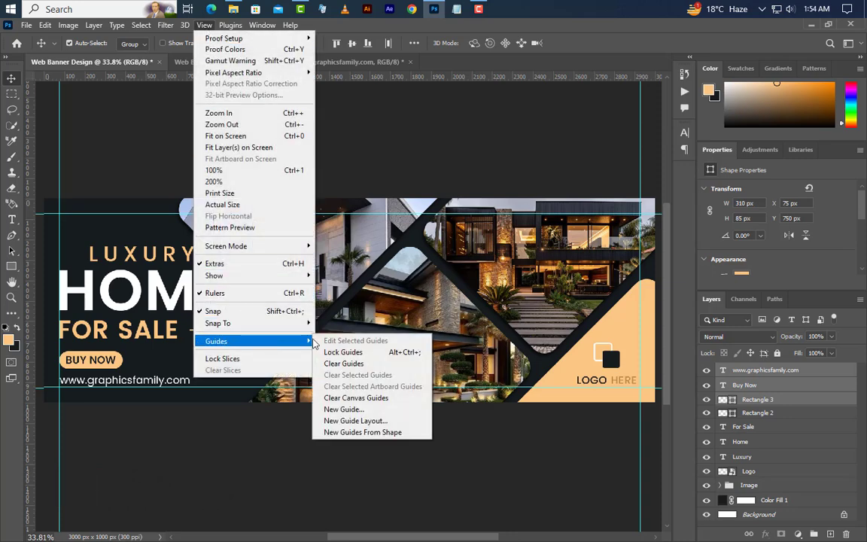
pyautogui.click(335, 363)
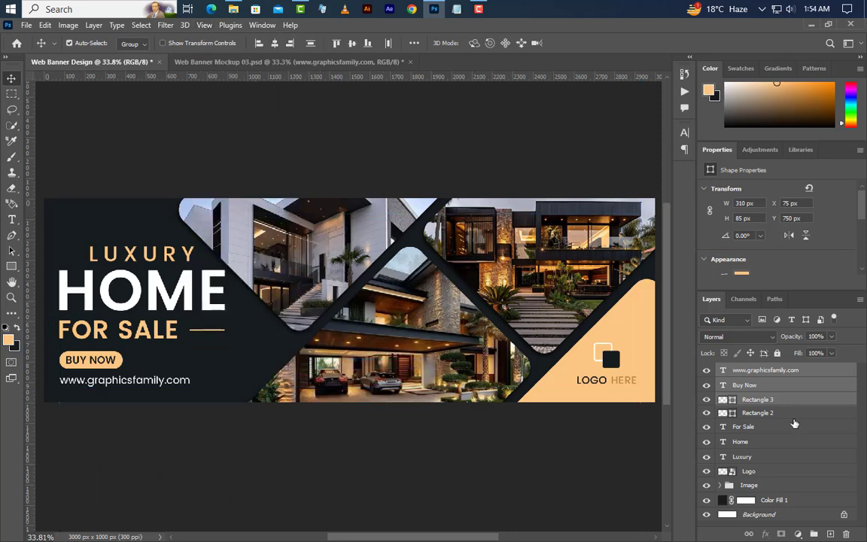
# Group the Luxury, Home and For Sale text layers together with the Rectangle 2 line layer
pyautogui.click(769, 414)
pyautogui.keyDown('shift'); pyautogui.click(759, 457); pyautogui.keyUp('shift')
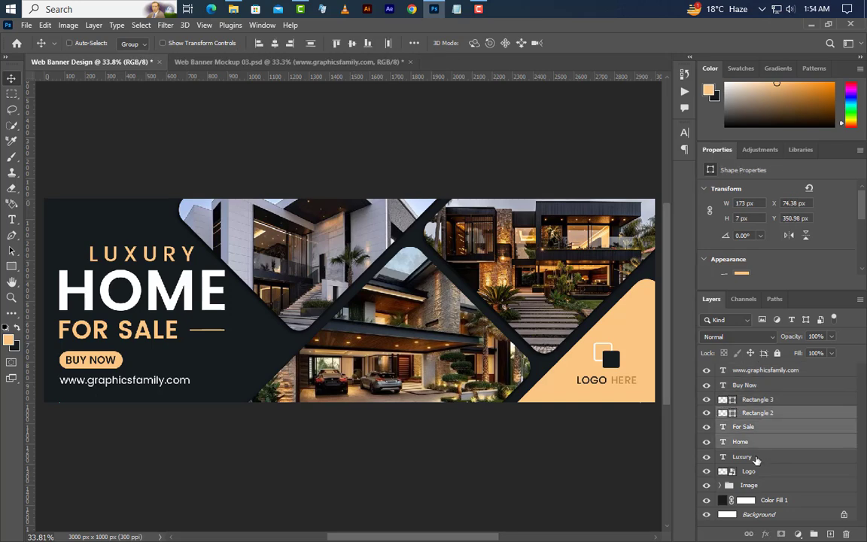
pyautogui.click(812, 533)
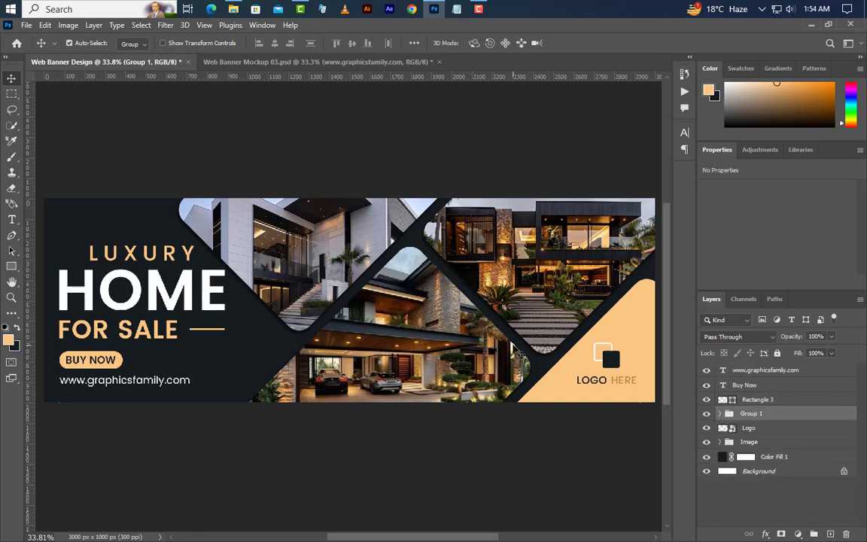